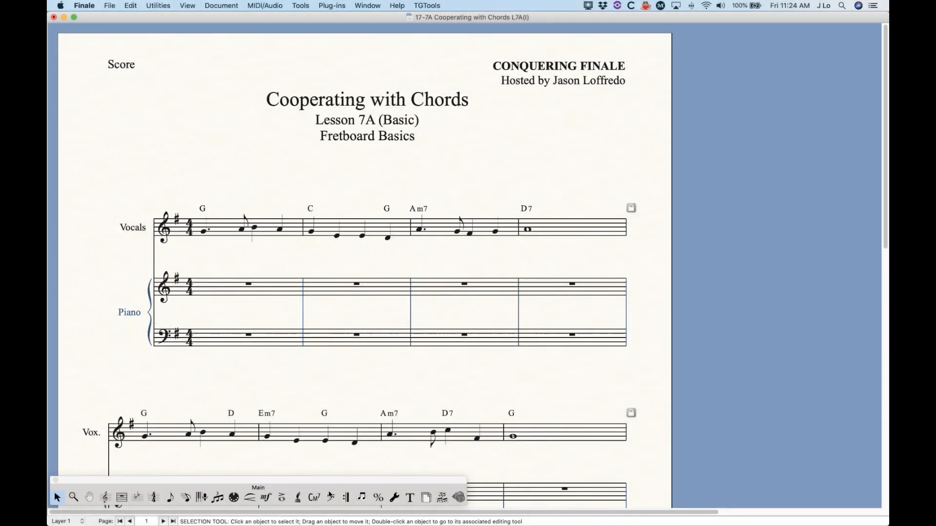
Step: Turn on the display of fretboards for the score's chord symbols with the Chord tool
left_click(314, 497)
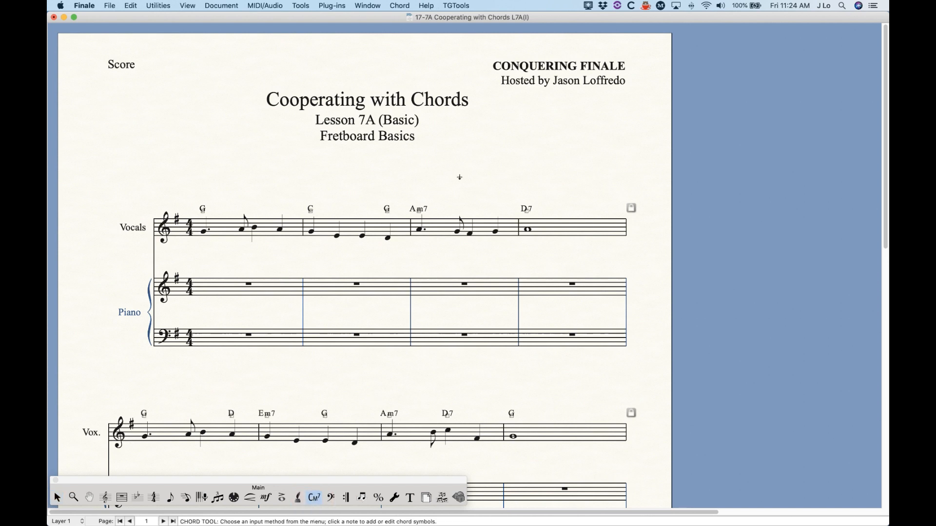
left_click(399, 5)
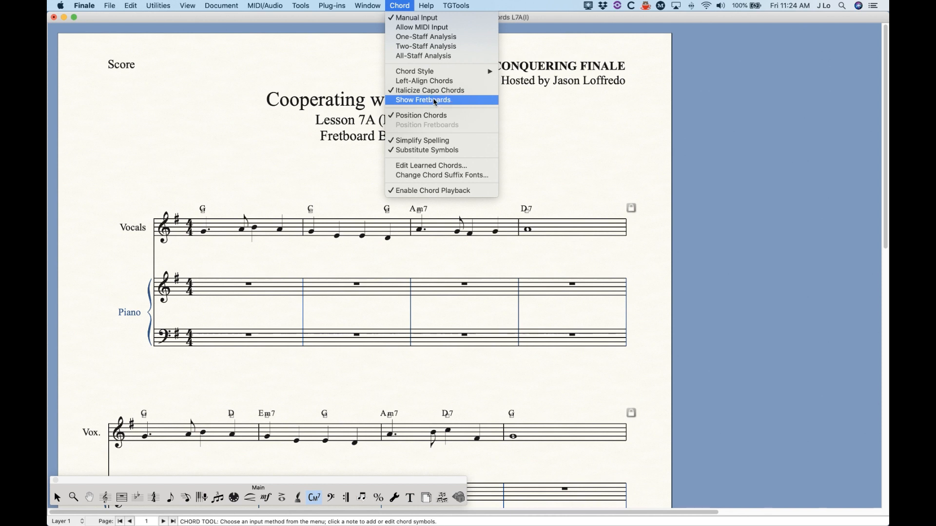
left_click(415, 101)
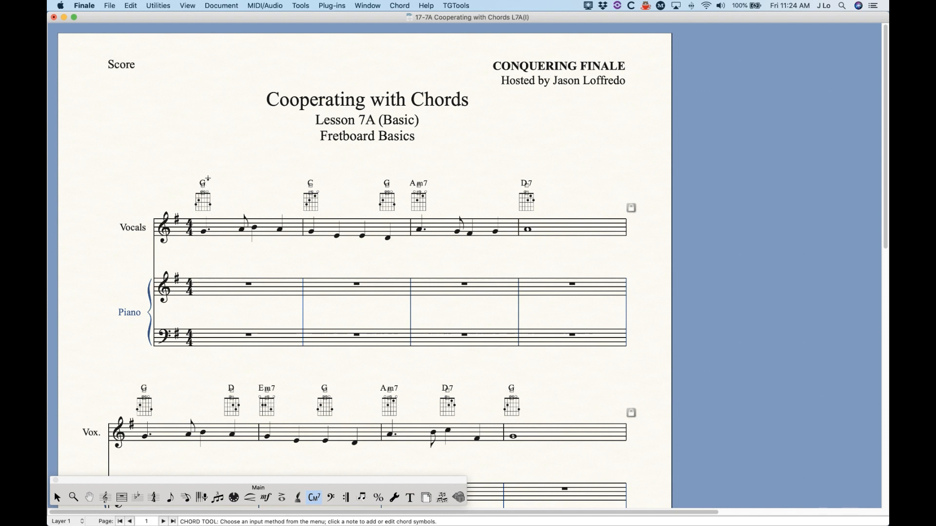
Step: Undo the last two changes made with the Chord tool and turn the fretboard display back on
mouse_move(204, 187)
left_mouse_down()
mouse_move(209, 176)
mouse_move(196, 170)
mouse_move(209, 177)
left_mouse_up()
left_click(236, 183)
mouse_move(209, 188)
left_mouse_down()
mouse_move(199, 190)
mouse_move(222, 188)
mouse_move(208, 186)
left_mouse_up()
key("super+z")
key("super+z")
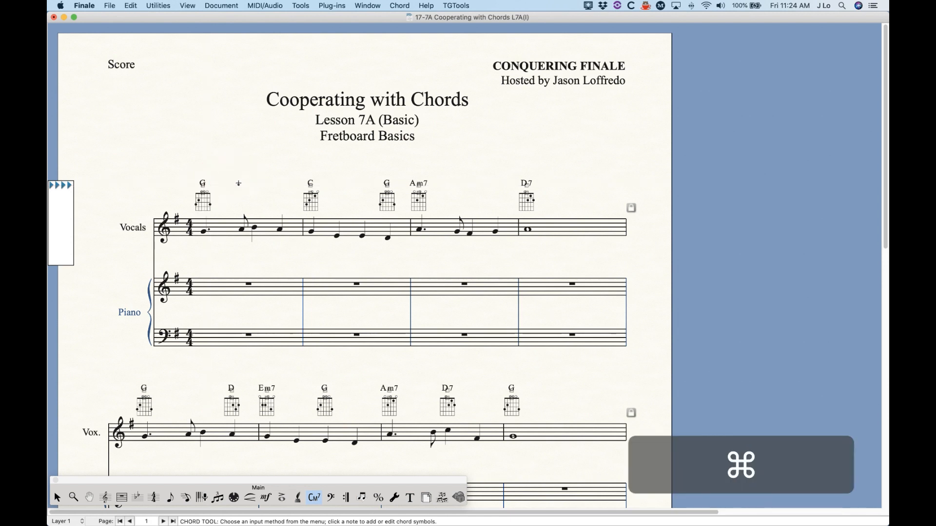
left_click(397, 4)
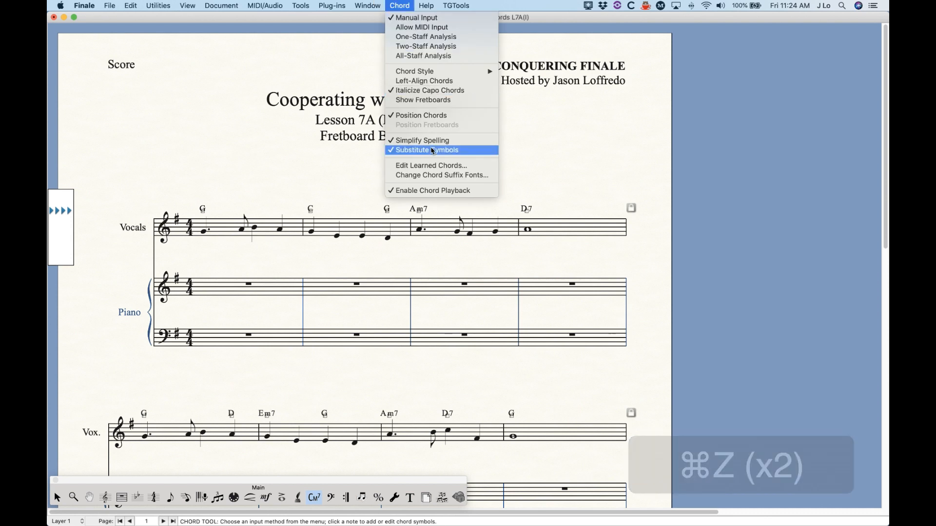
left_click(429, 99)
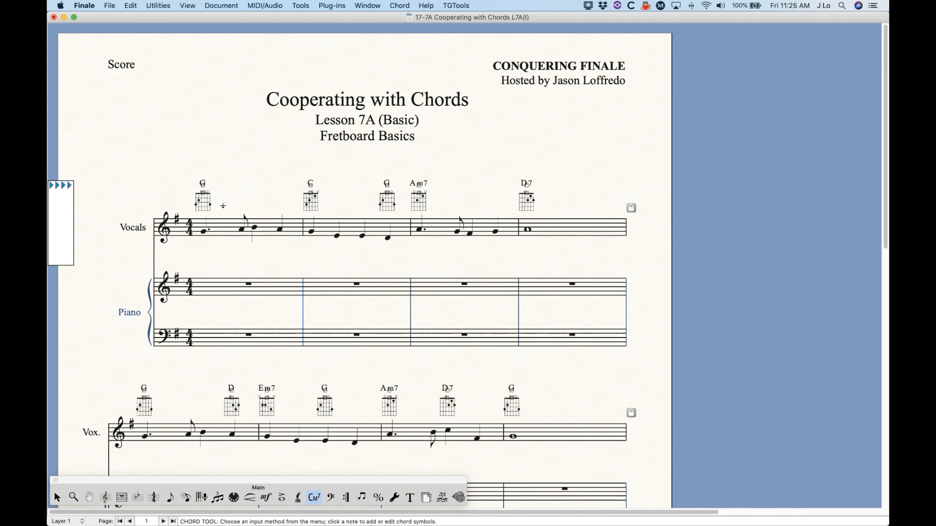
left_click(197, 174)
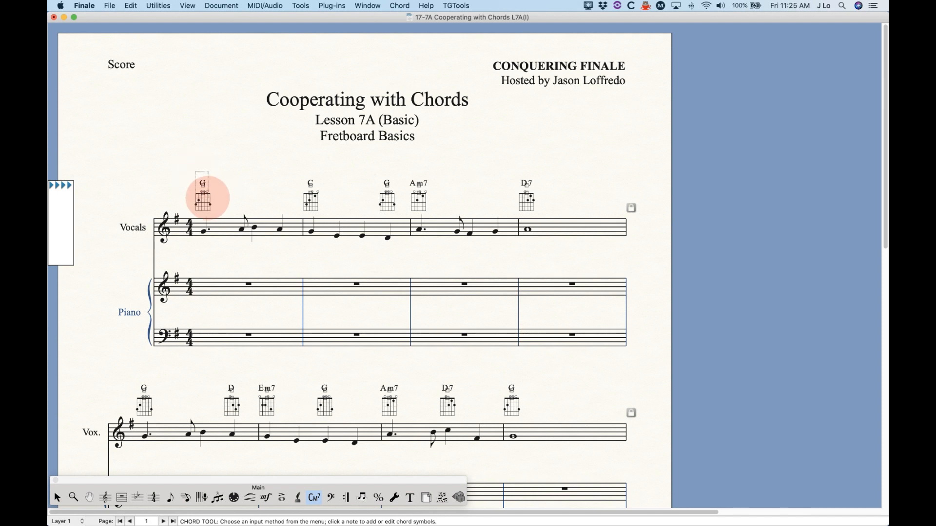
key("Return")
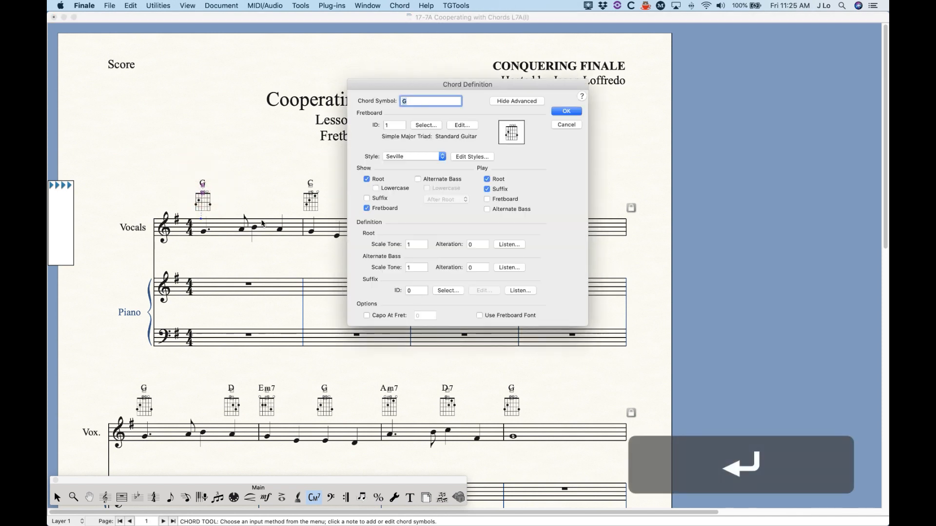
left_click(571, 127)
Step: Open the chord definition of the first G chord in the Vocals staff and view its available fretboards
left_click(254, 195)
left_click_drag(224, 199, 190, 191)
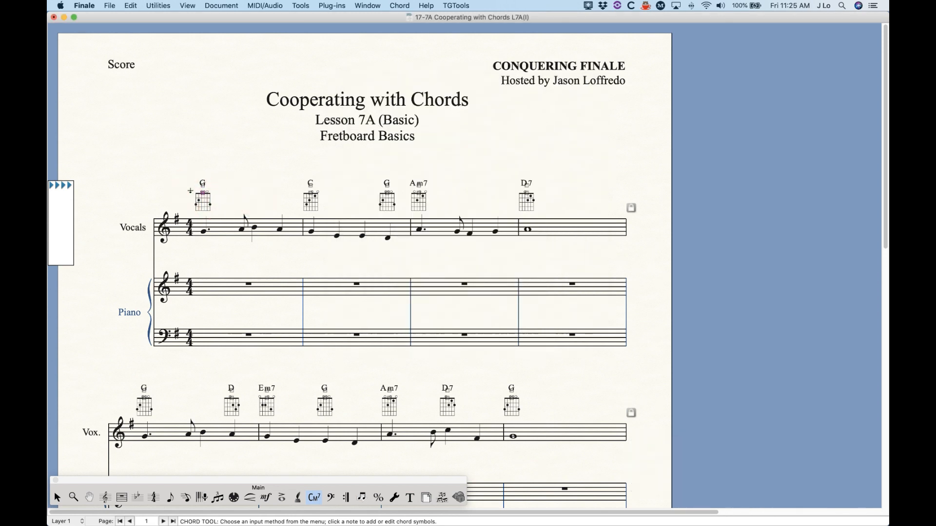
key("Return")
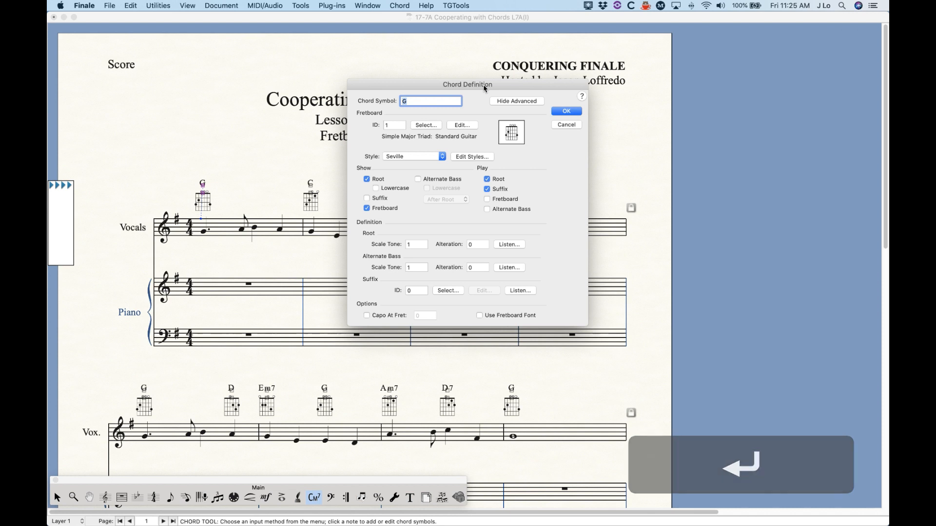
left_click_drag(484, 87, 451, 82)
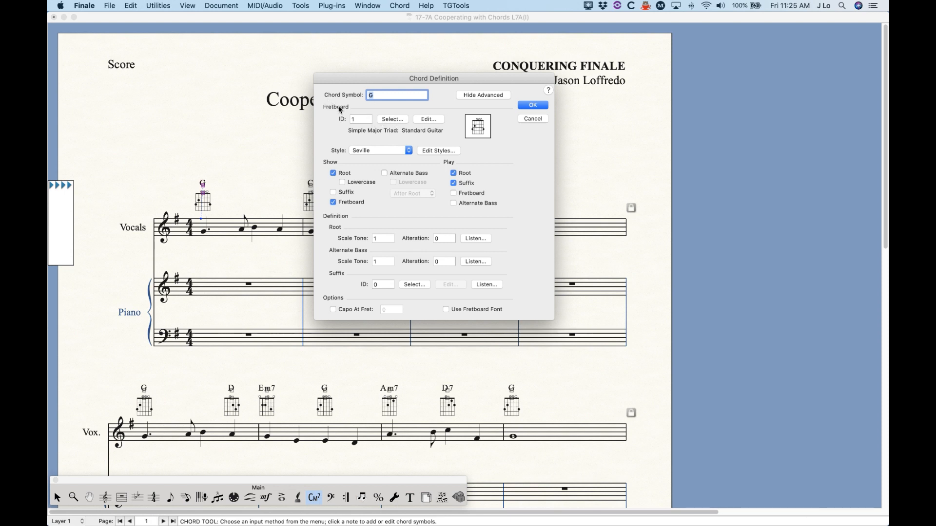
left_click(388, 120)
left_click_drag(382, 193, 357, 180)
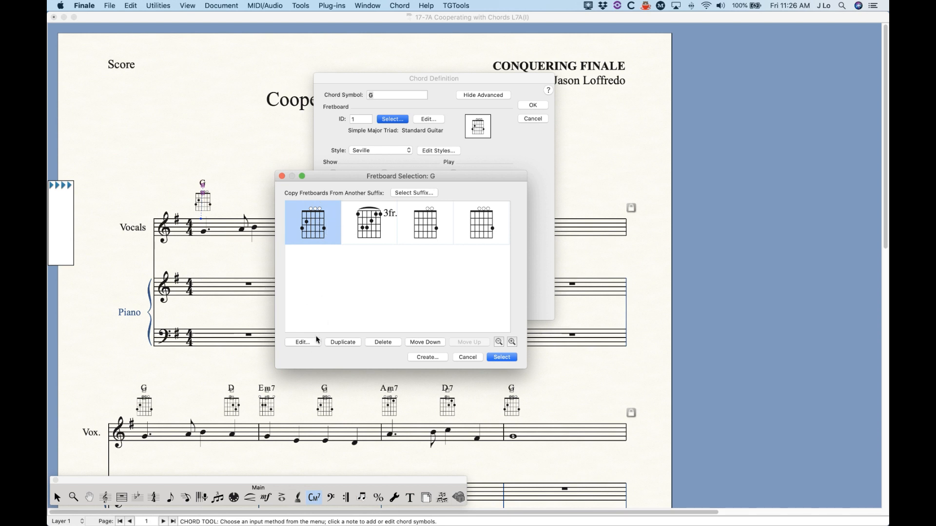
Step: Examine the first G fretboard in the Fretboard Editor and return to the chord definition
left_click(303, 343)
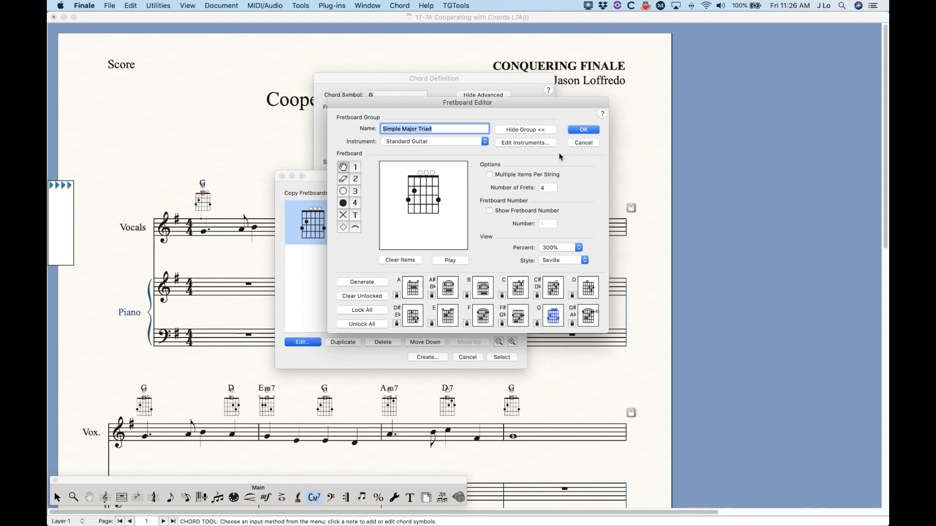
left_click(583, 130)
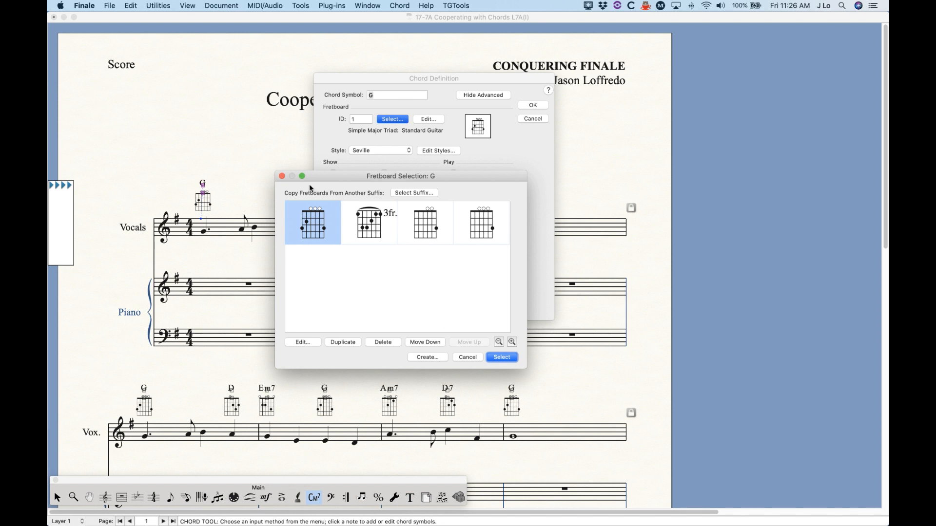
left_click(282, 176)
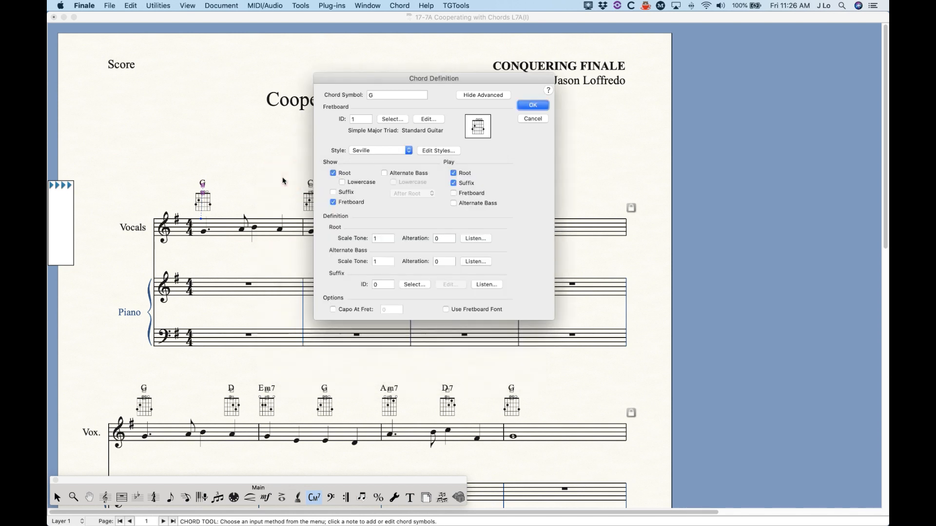
Step: Try to set the fretboard ID of the first G chord to 0
double_click(362, 120)
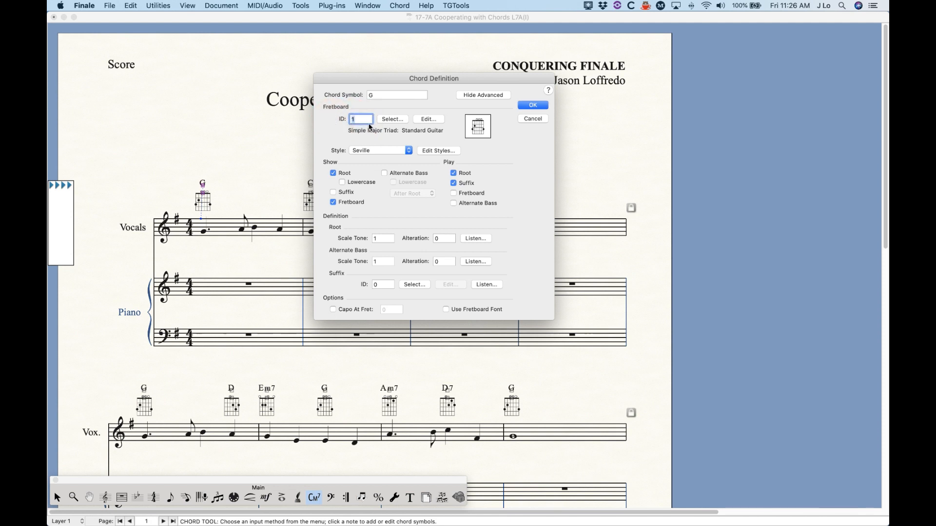
type("0")
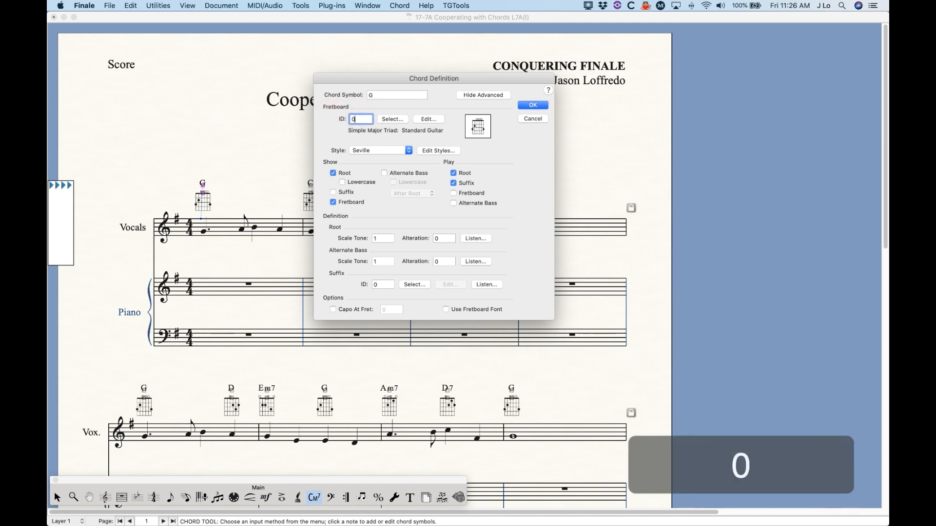
left_click(533, 106)
Step: Check the chord definition of the first G chord again and close it without changes
left_click_drag(188, 174, 215, 219)
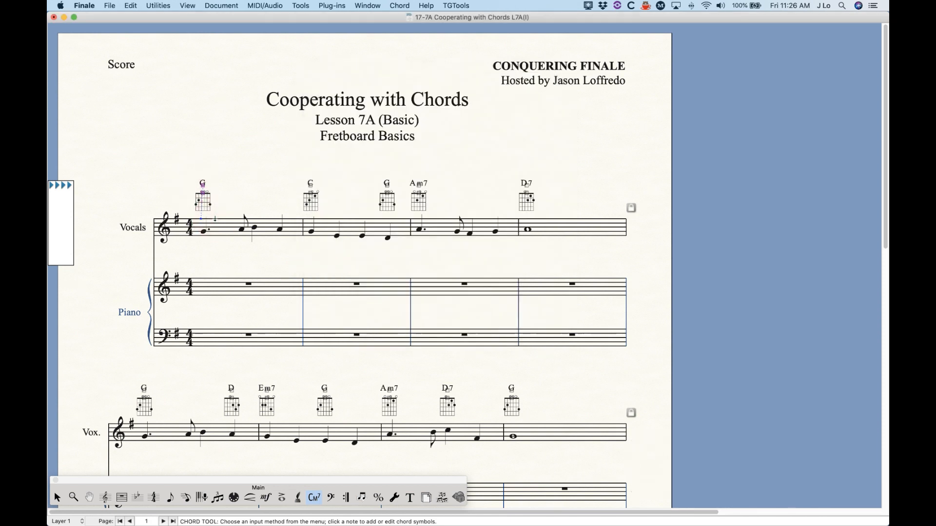
key("Return")
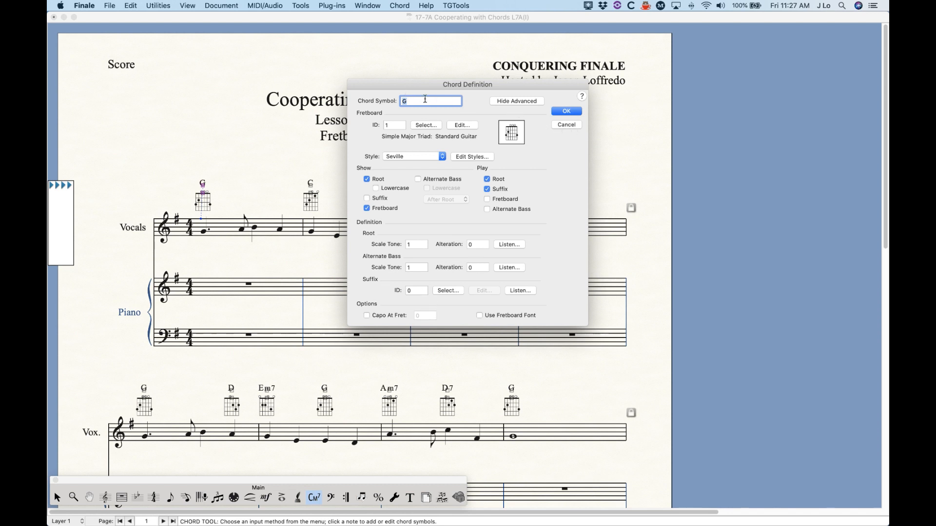
left_click(566, 125)
Step: Open the chord definition of the Am7 chord in measure 3 and check which fretboards are available
left_click(429, 177)
left_click(434, 207)
key("Return")
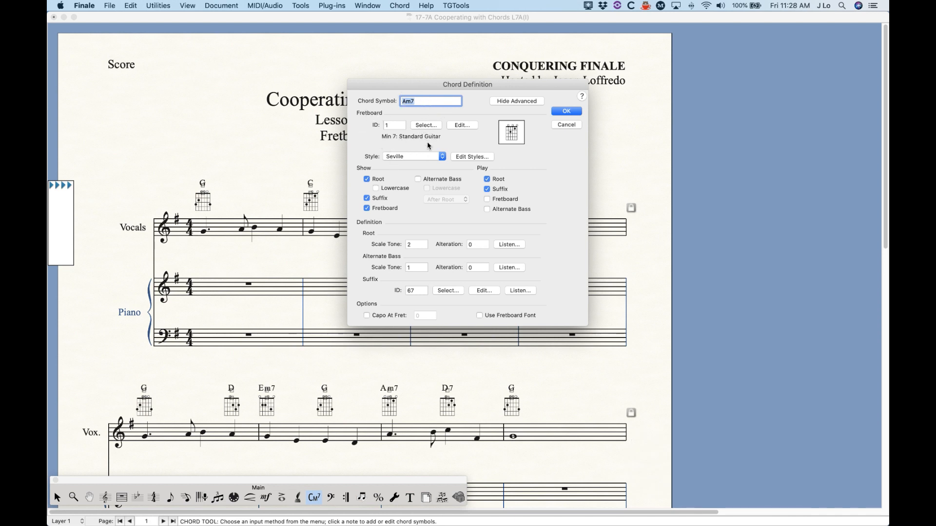
left_click(426, 125)
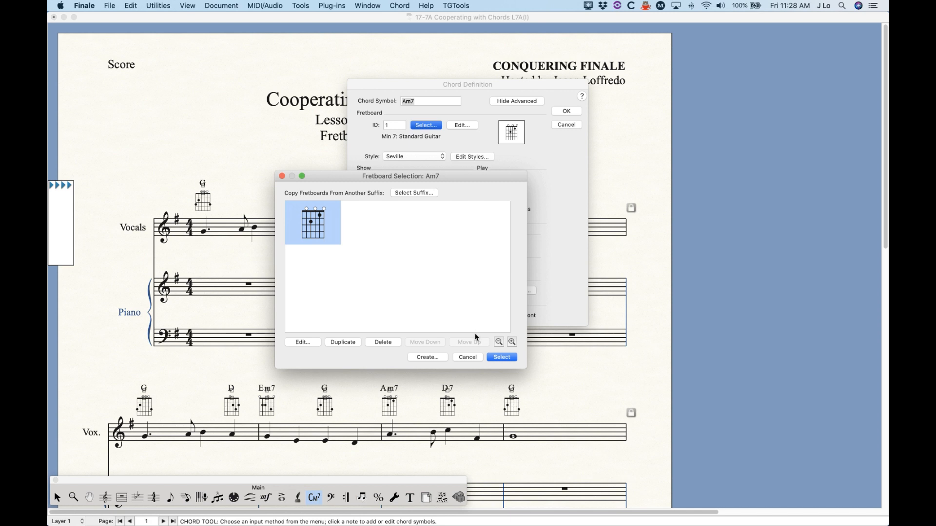
left_click(469, 358)
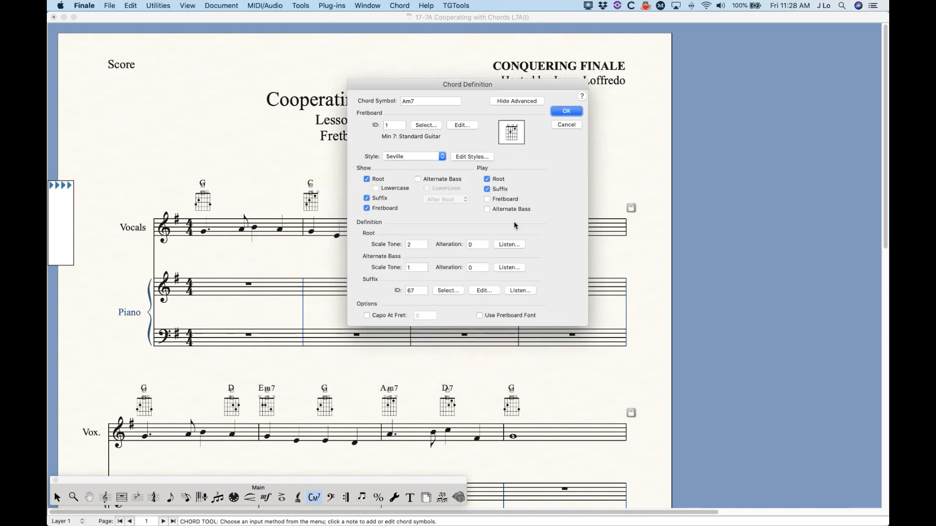
Step: Set the suffix ID of the Am7 chord to 9
double_click(417, 291)
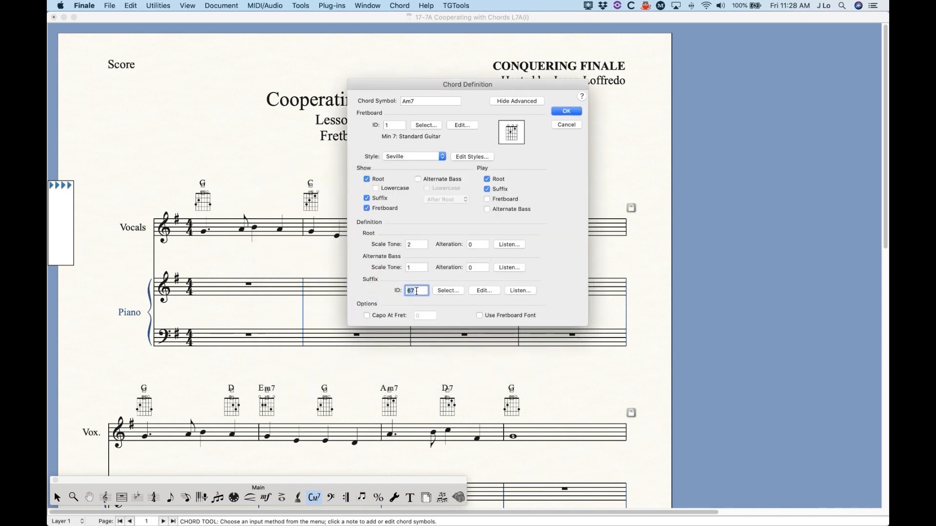
type("9")
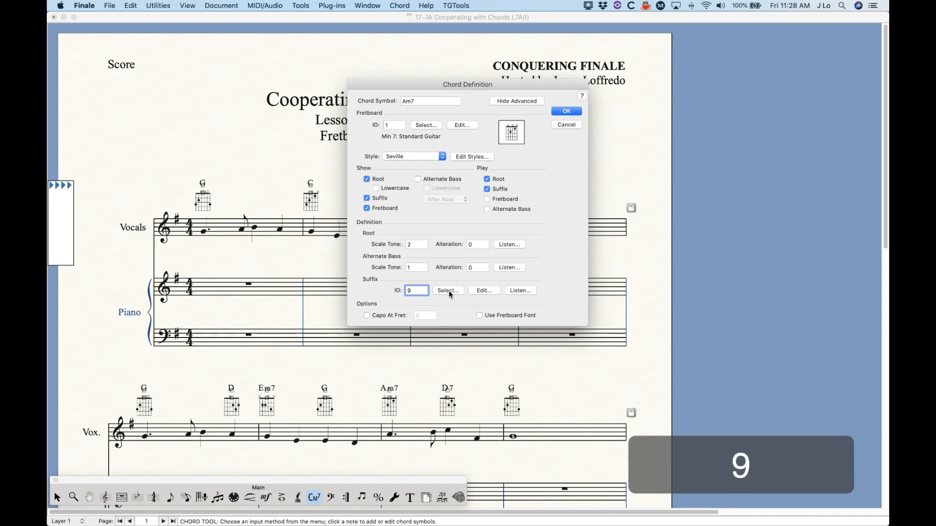
left_click(417, 267)
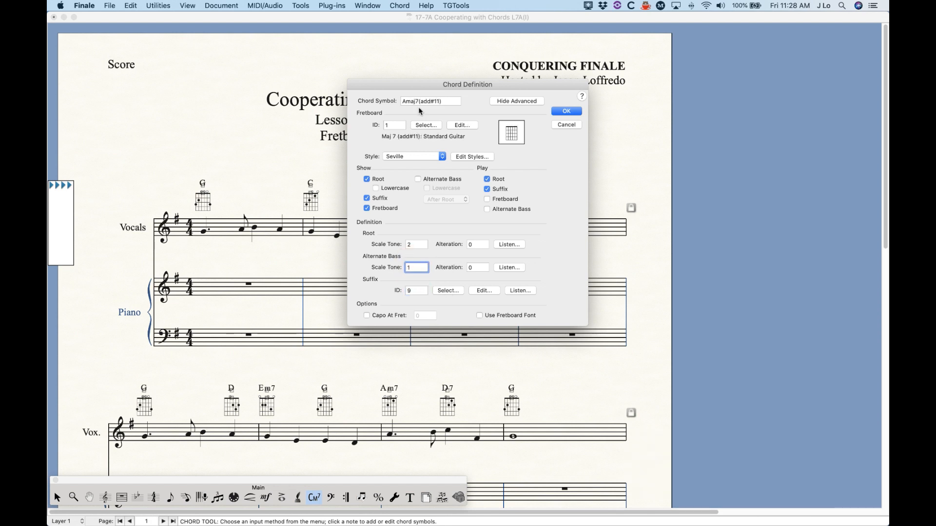
Step: Examine the Amaj7(add#11) fretboard in the Fretboard Editor and return to the chord definition without changes
left_click(418, 126)
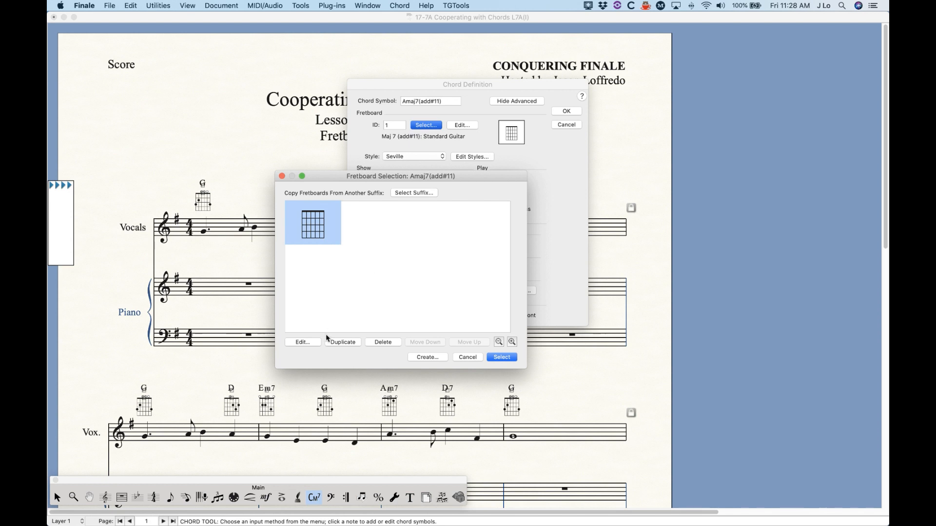
left_click(317, 343)
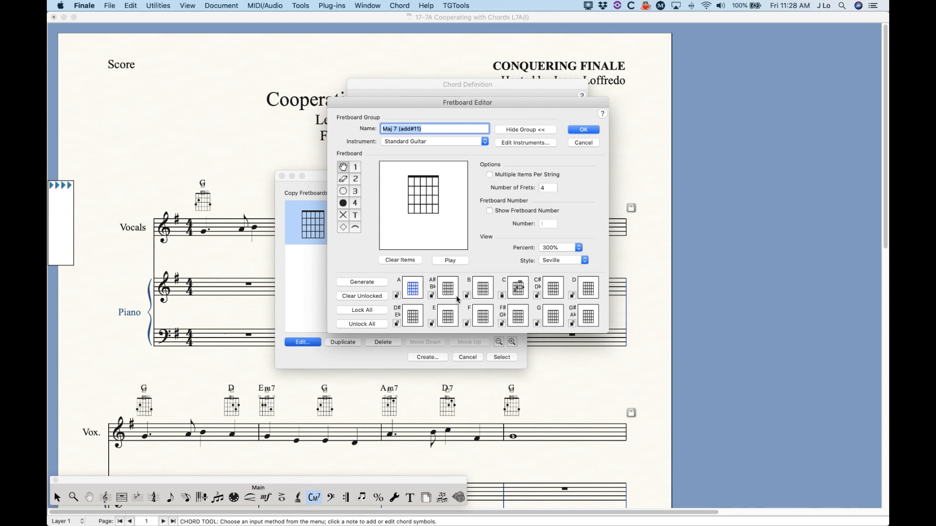
left_click(586, 143)
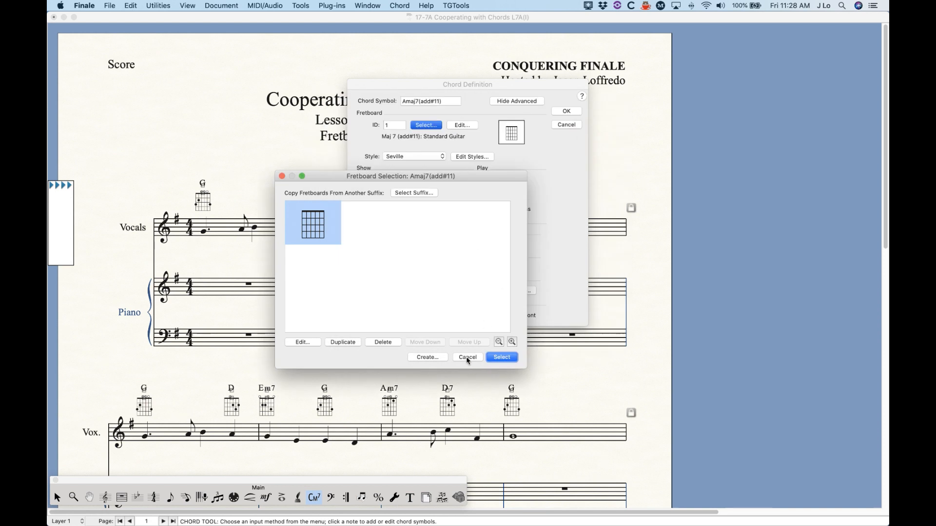
left_click(468, 357)
Step: Assign suffix 181, 7(b9b5), to the chord from the chord suffix selection
left_click(446, 291)
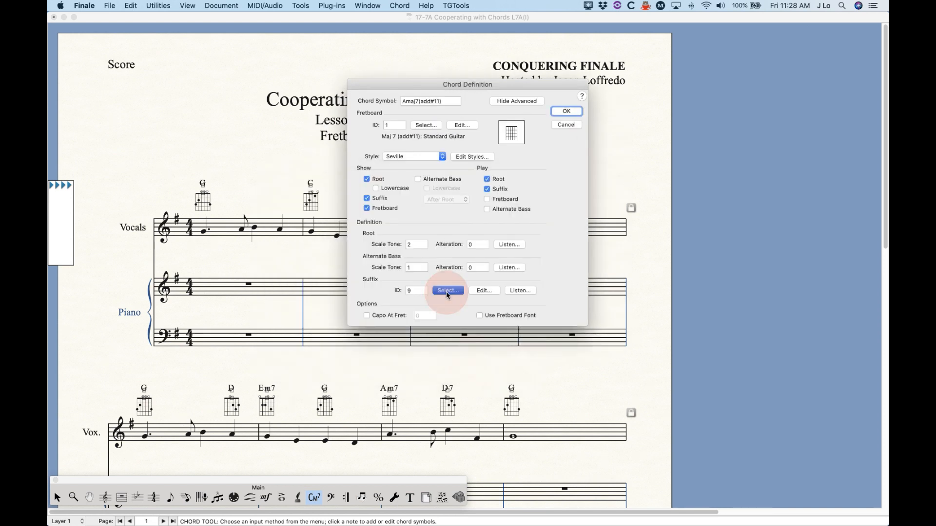
scroll(274, 282, "down", 20)
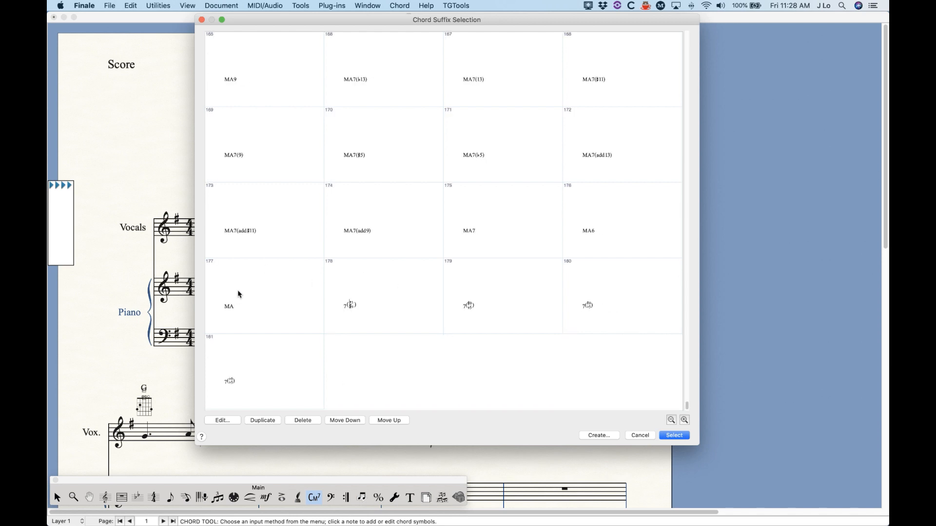
left_click(268, 365)
left_click(218, 420)
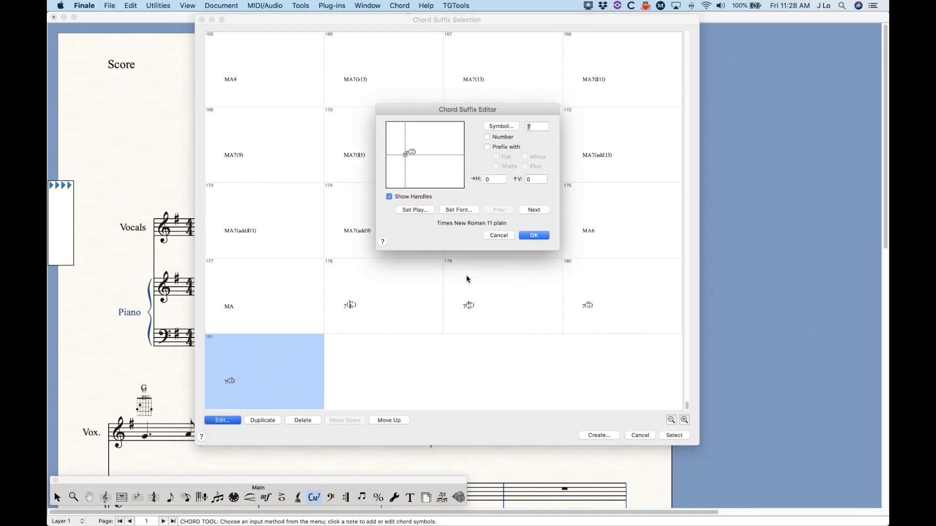
left_click(500, 236)
left_click(674, 436)
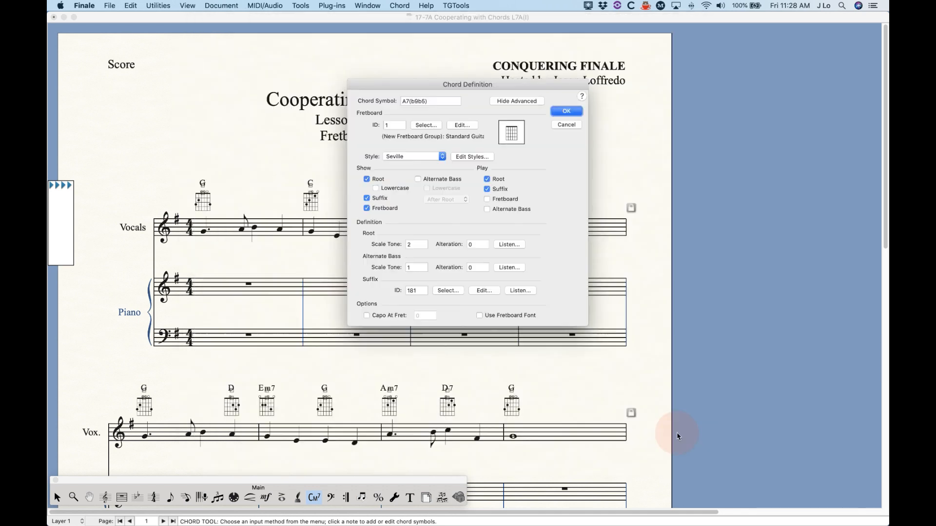
Step: Check which fretboards are available for the A7(b9b5) chord
left_click(427, 126)
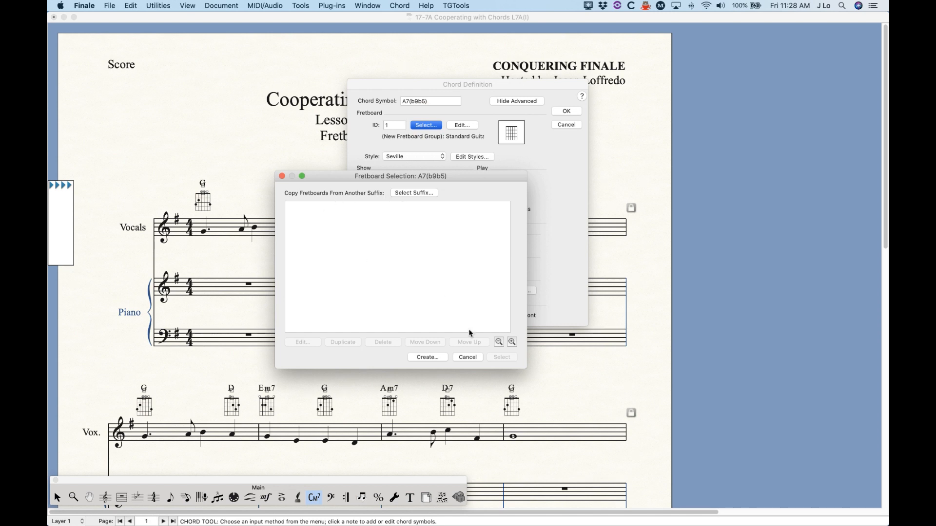
left_click(468, 358)
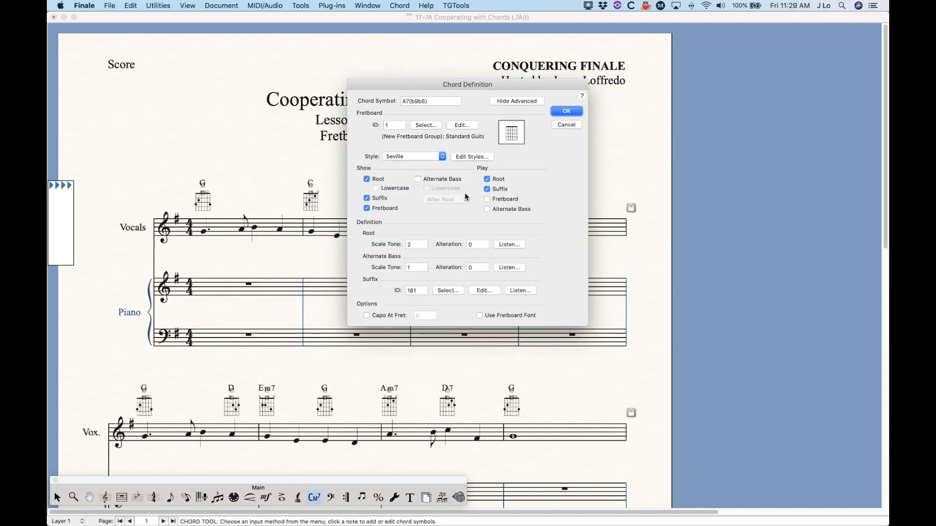
Step: Assign suffix 3, 6, to the A chord from the chord suffix selection
left_click(445, 291)
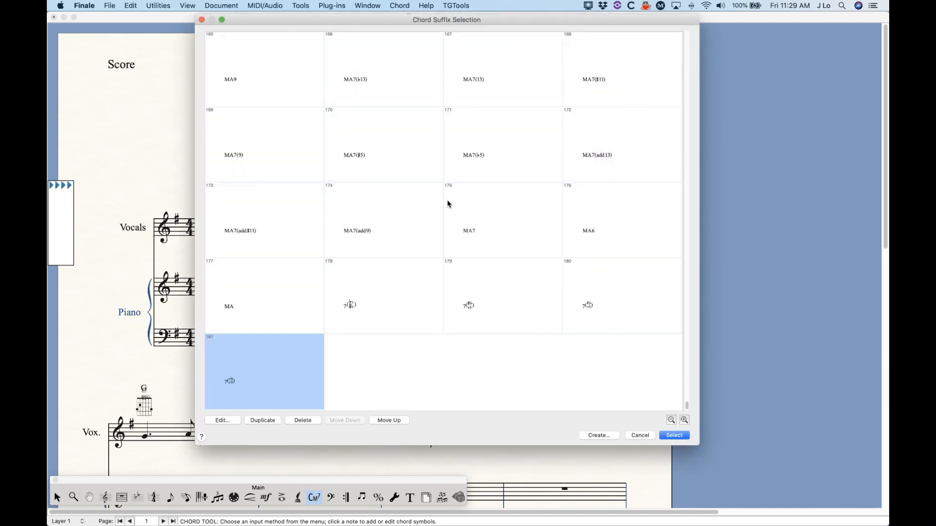
scroll(395, 290, "up", 10)
scroll(395, 291, "up", 12)
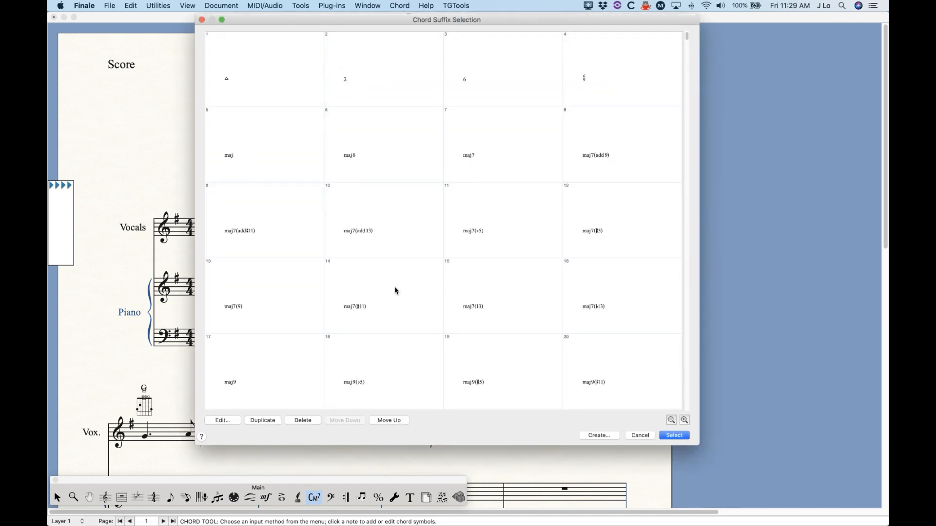
left_click(497, 79)
double_click(496, 75)
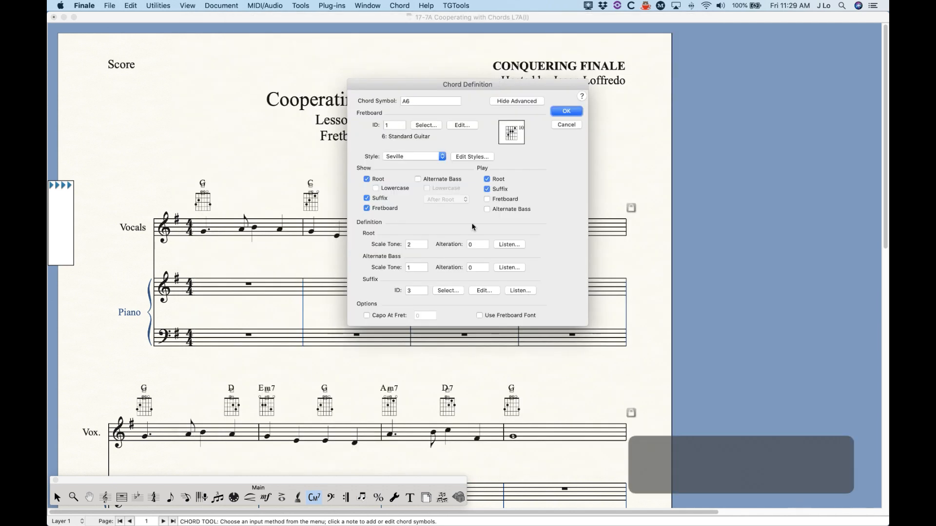
Step: Check which fretboards are available for the A6 chord and leave the chord definition without saving
left_click(420, 125)
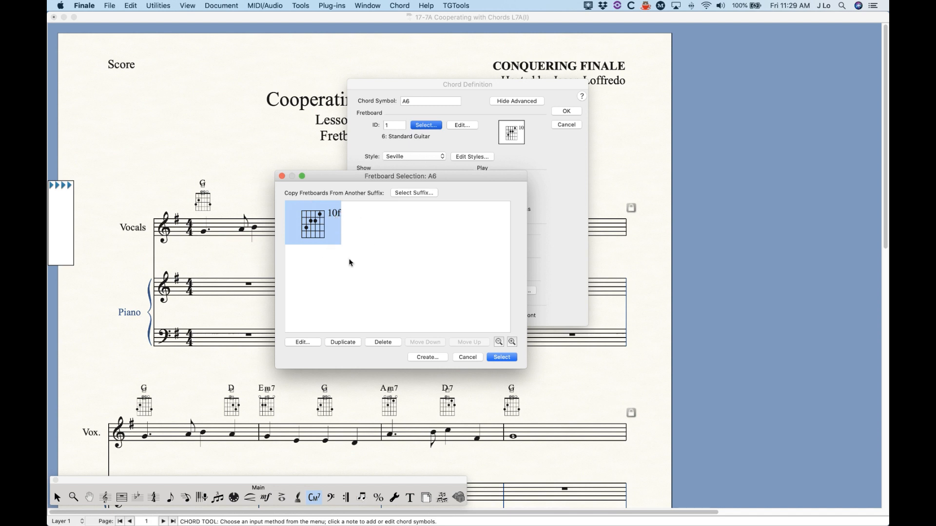
left_click(471, 356)
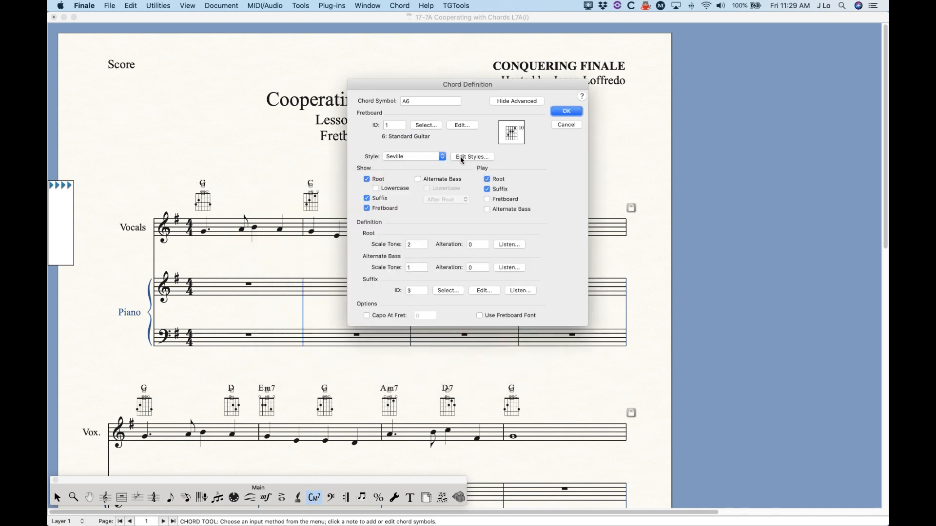
left_click(578, 125)
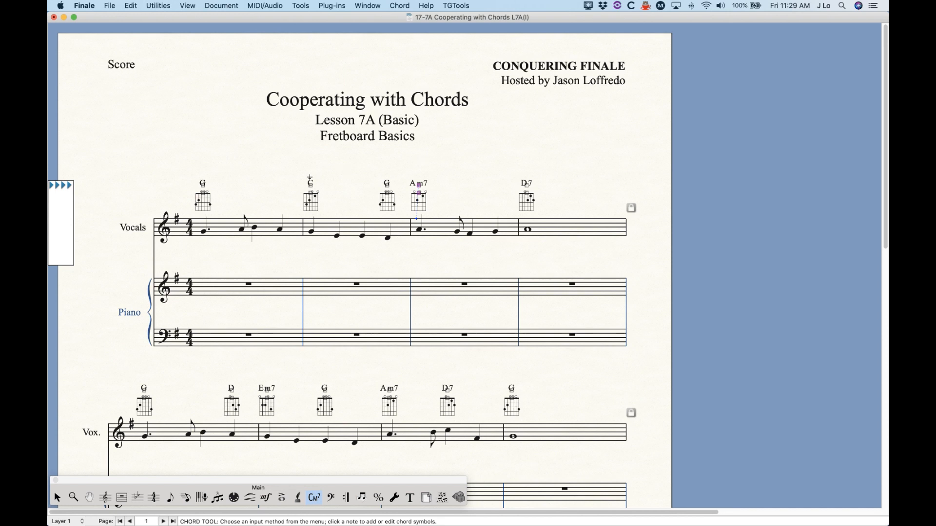
Step: Check which fretboards are available for the first G chord in the first measure, leaving its definition as it is
left_click(234, 209)
key("Return")
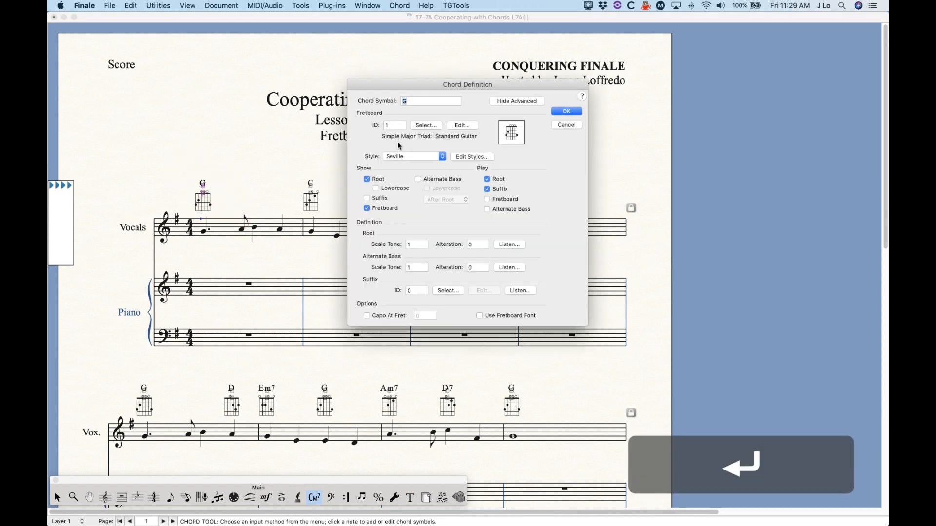
left_click(426, 125)
left_click(482, 360)
left_click(563, 126)
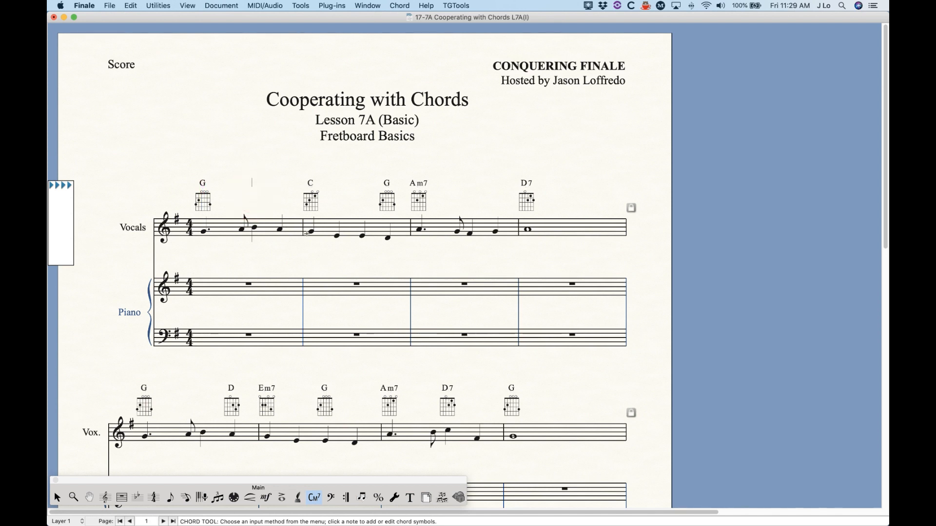
Step: Enter the chord G:f2 above the third beat of the first measure in the Vocals staff
key("shift+g")
type(":f")
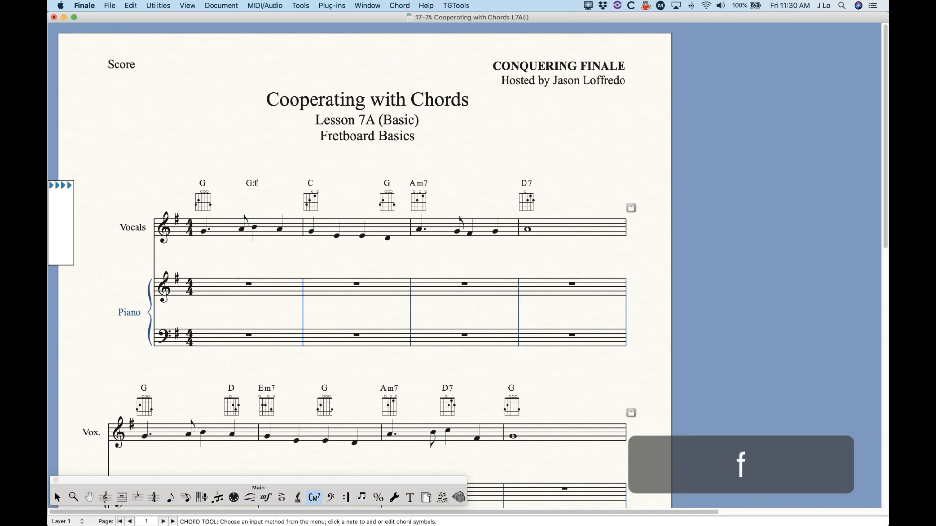
type("2")
key("Return")
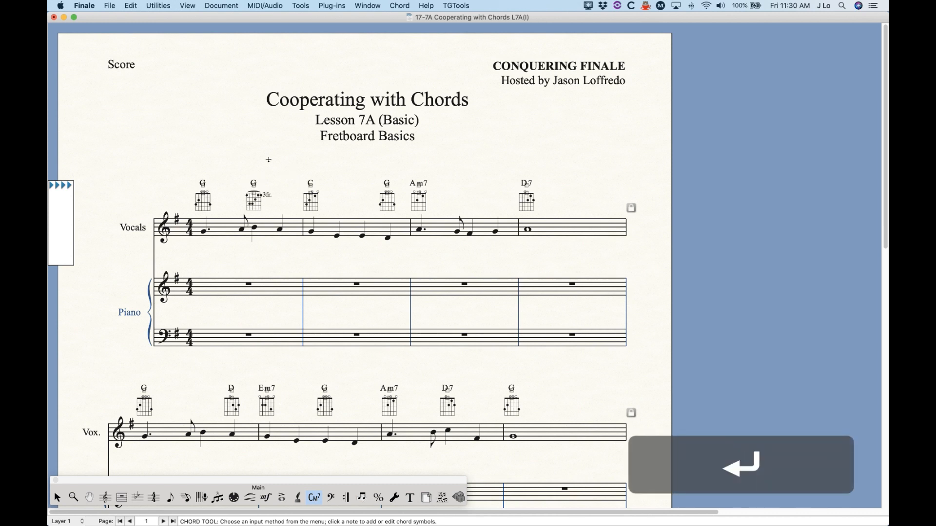
Step: Examine the chord definition of the G chord on beat three and close it without changes
left_click(255, 198)
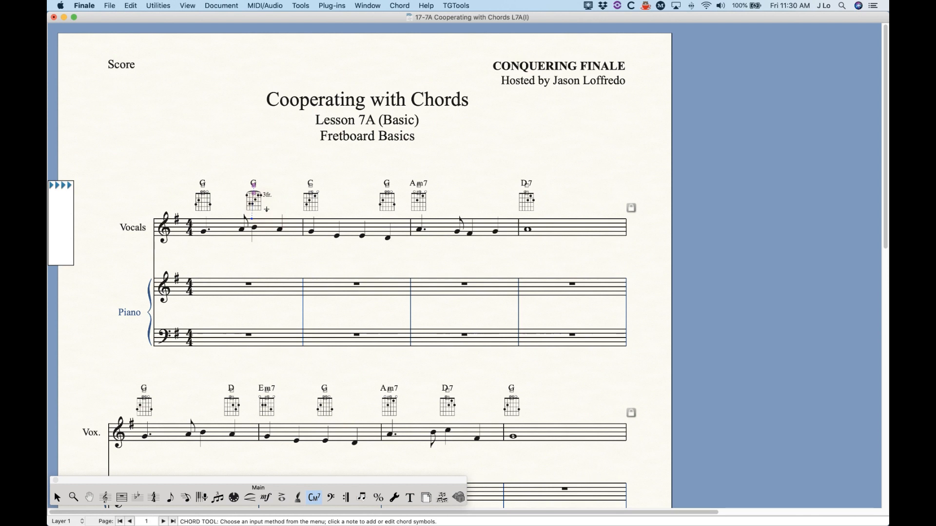
key("Return")
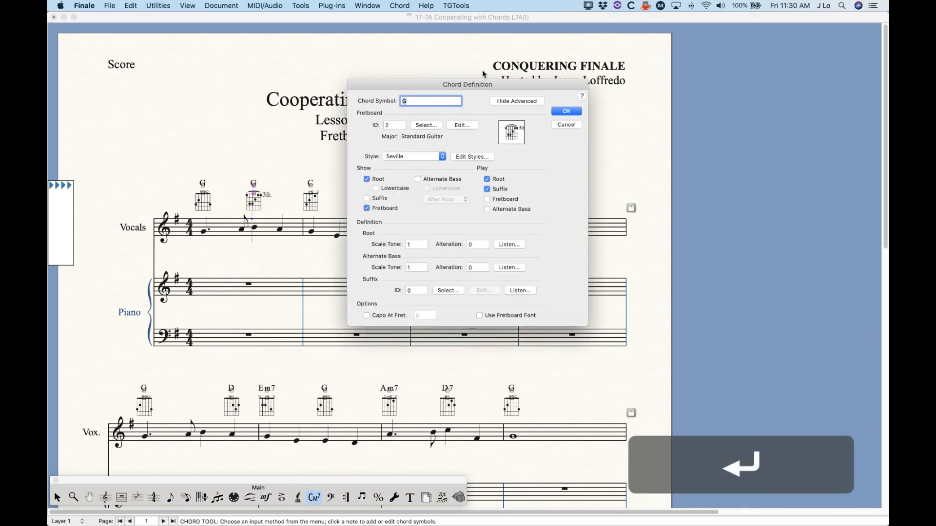
left_click(573, 126)
Step: Delete the G chord on beat three of the first measure and enter G:f4 in its place
key("BackSpace")
left_click(254, 207)
type("G")
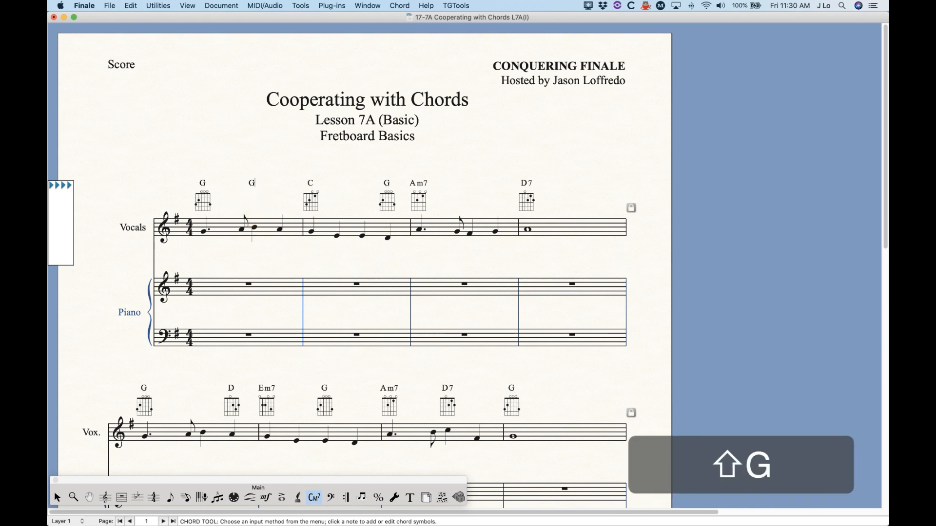
type(":f4")
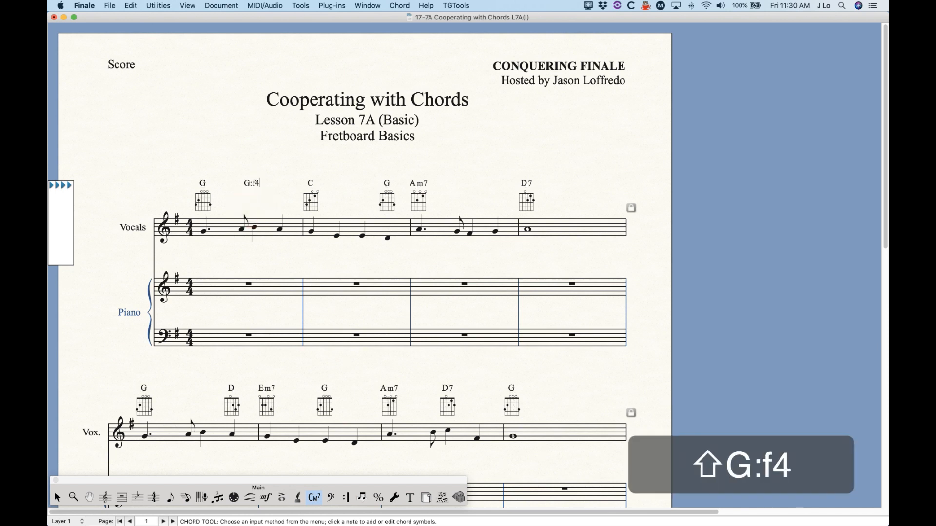
key("Return")
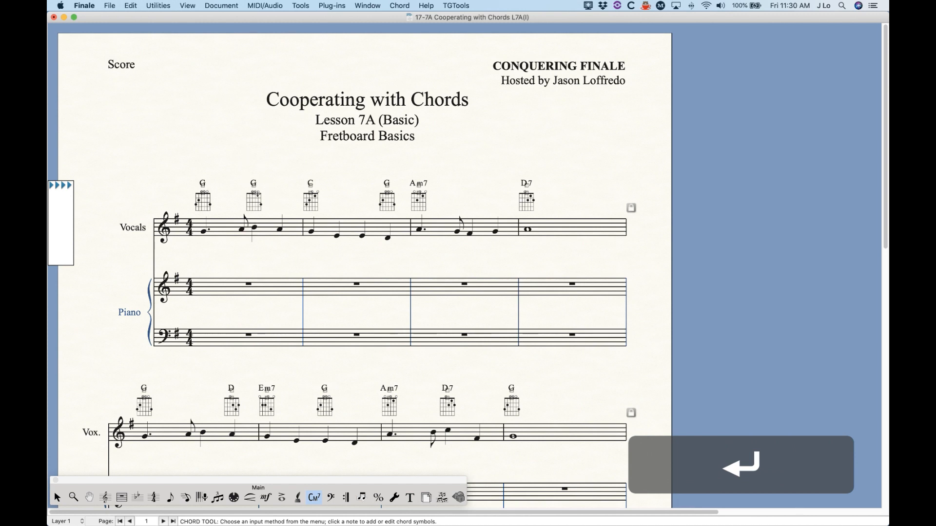
Step: Replace the chord on beat three of the first measure with G:f0
key("BackSpace")
left_click(256, 204)
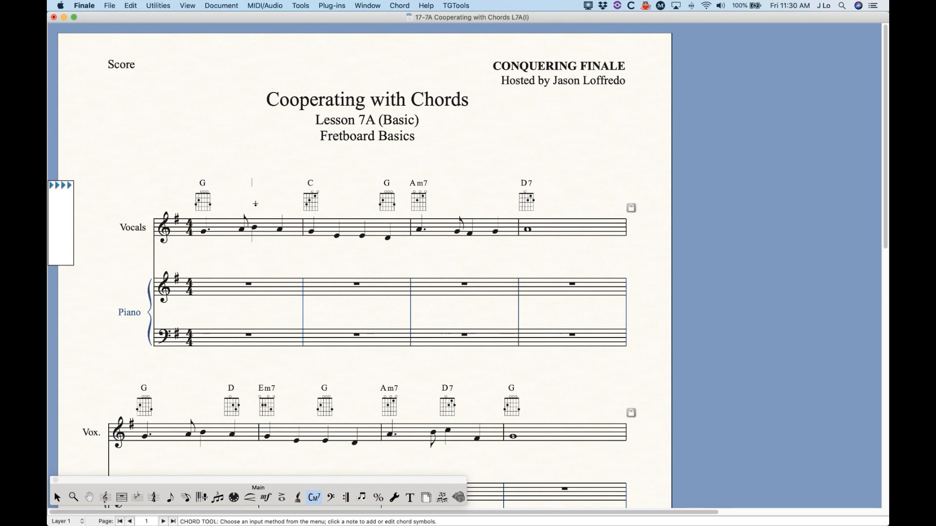
type("G:")
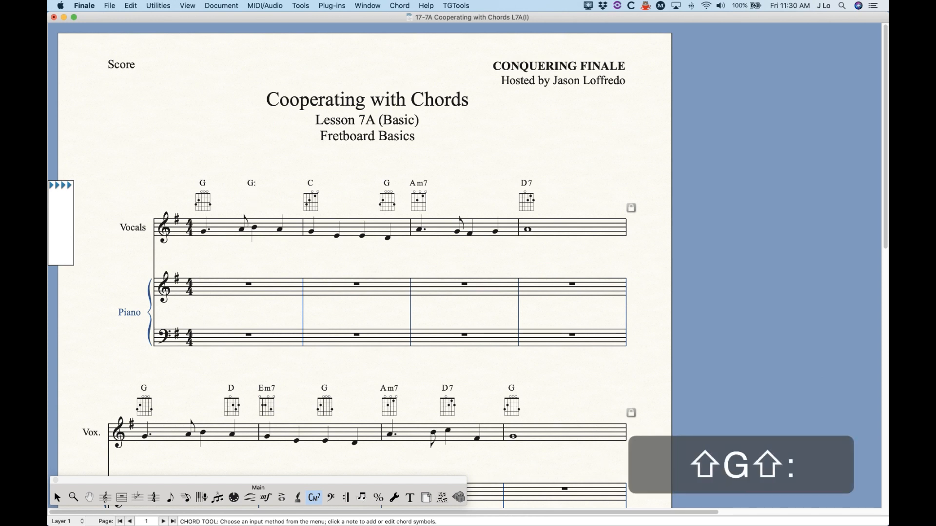
type("f0")
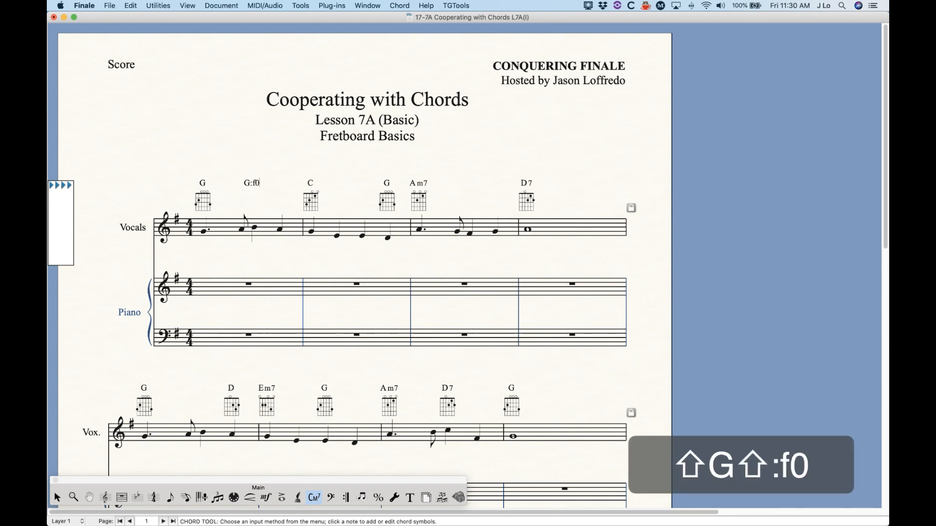
key("space")
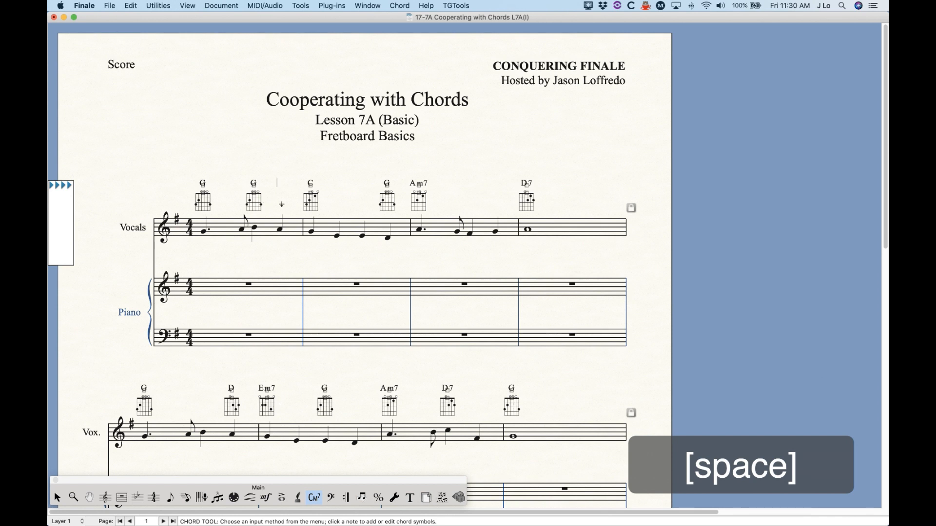
Step: Check the selected fretboard and its alternatives for the G chord on beat three, leaving its definition as it is
left_click(279, 204)
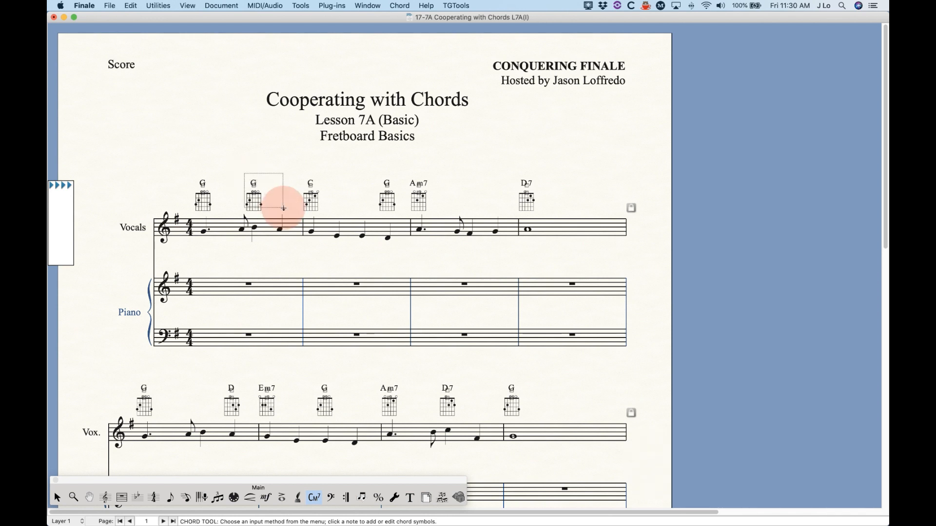
key("Return")
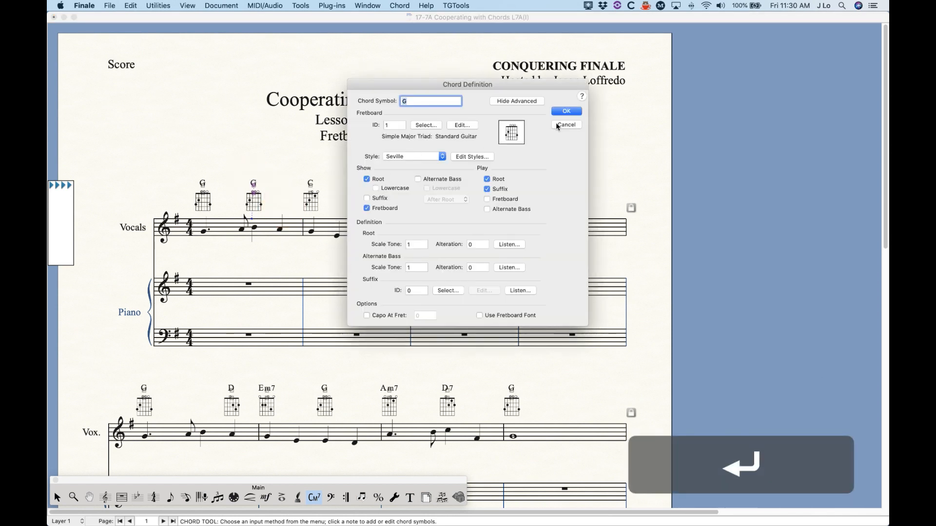
left_click(429, 125)
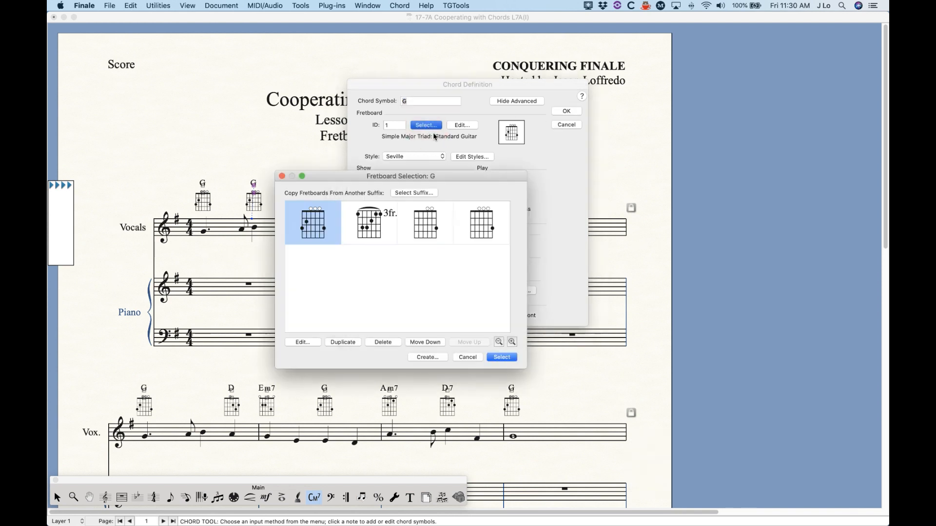
left_click(468, 357)
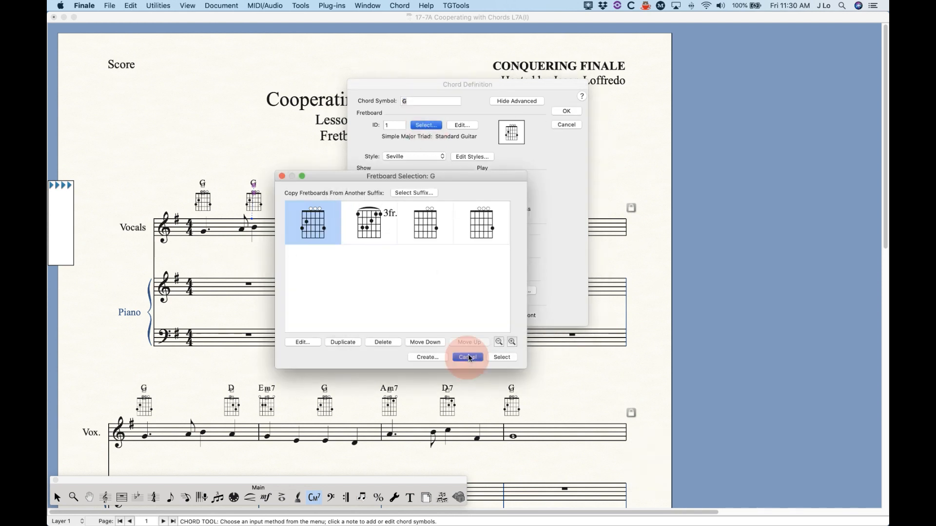
left_click(572, 125)
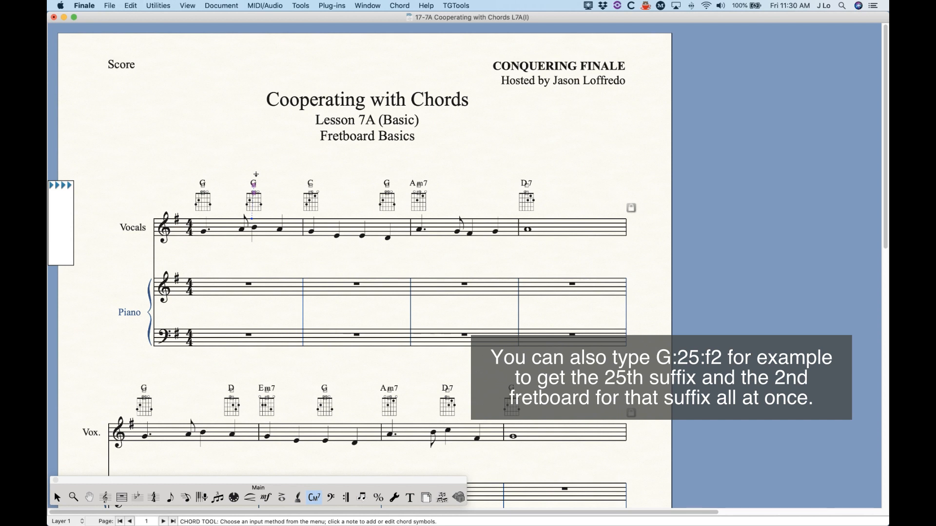
Step: Open a new fretboard for the beat-three G chord in the Fretboard Editor and review the available instruments
key("Return")
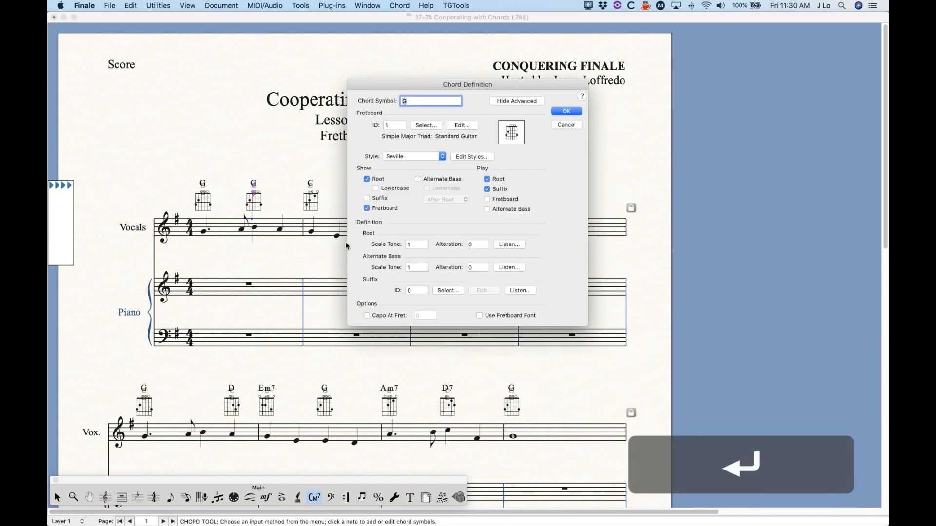
left_click(428, 125)
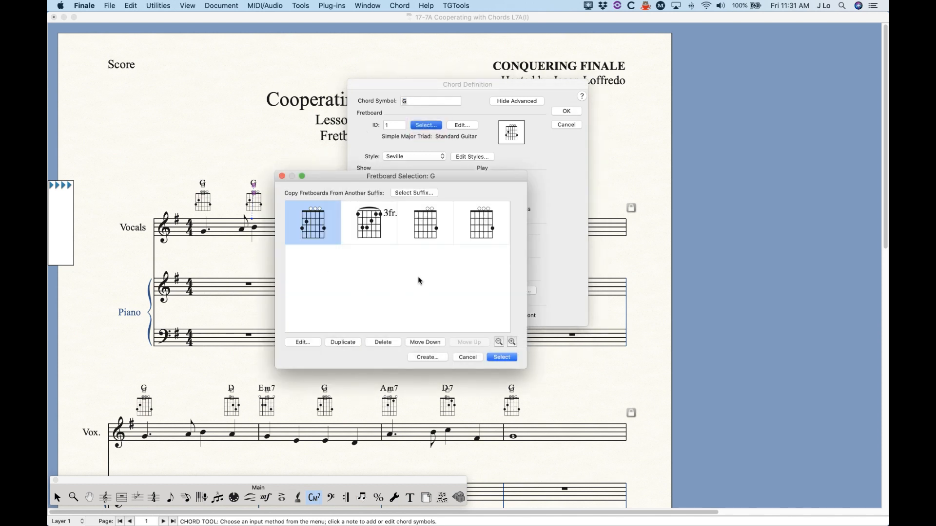
left_click(427, 357)
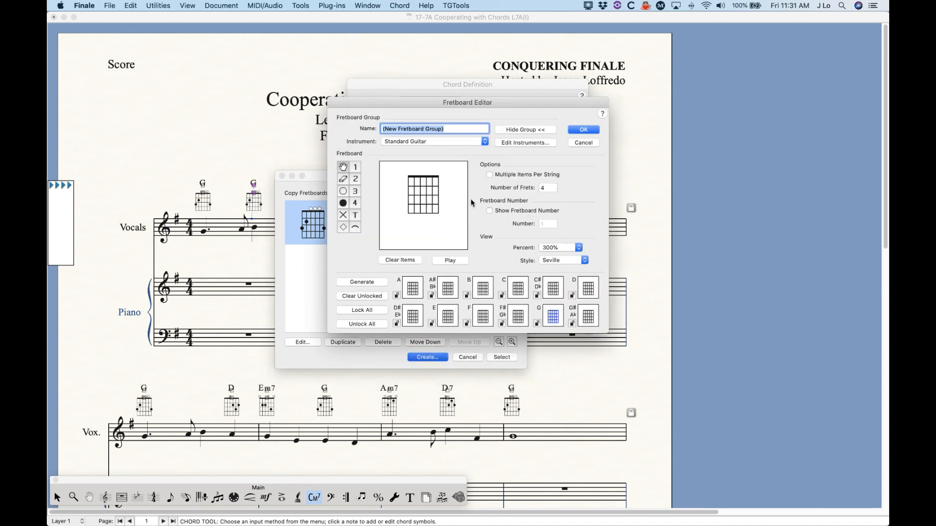
left_click(460, 141)
scroll(420, 18, "up", 5)
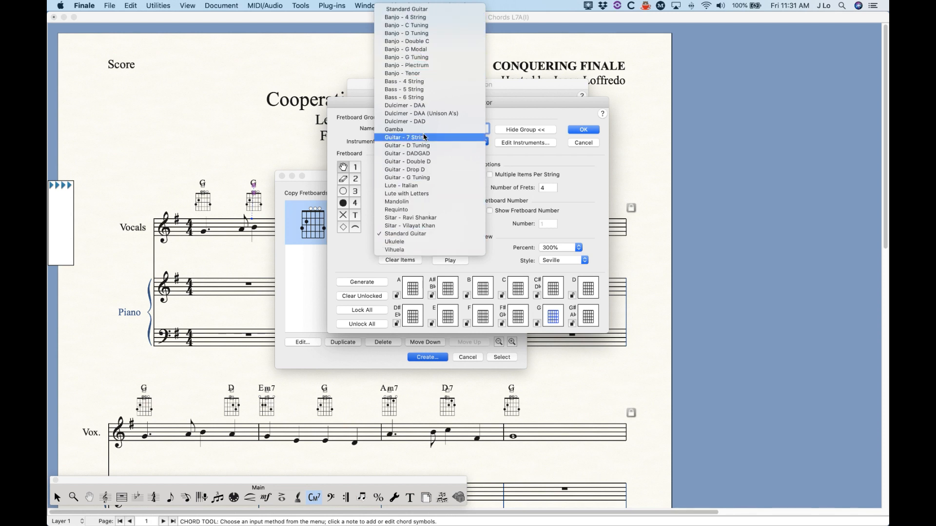
left_click(362, 117)
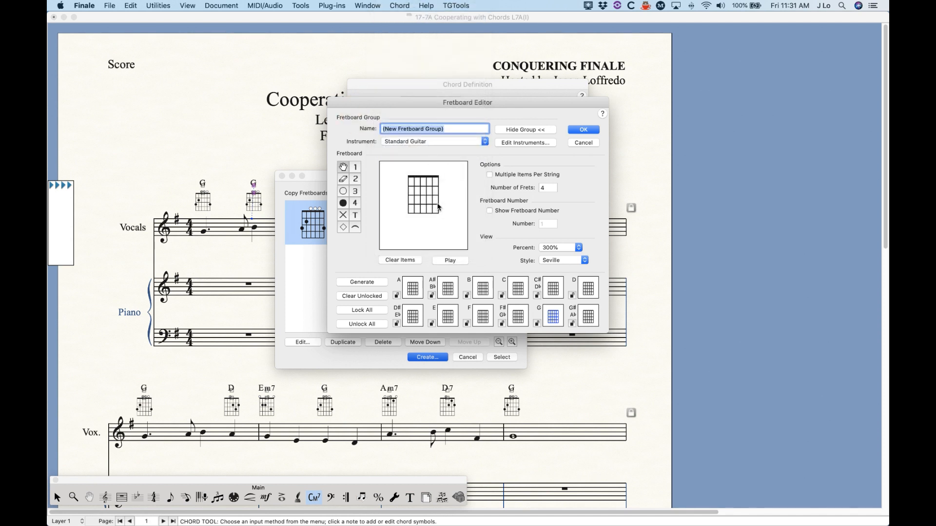
Step: Try Ukulele as the new fretboard's instrument and return to the chord definition without creating the fretboard
left_click(436, 142)
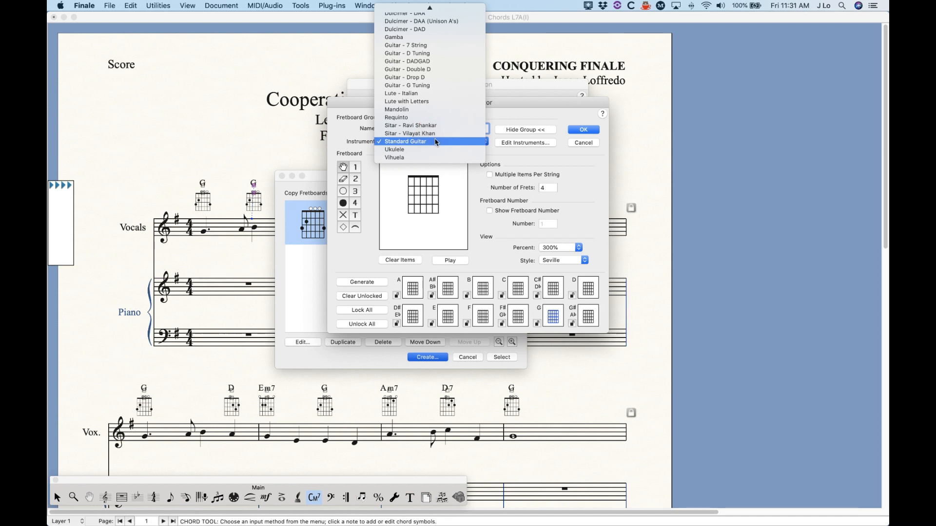
left_click(402, 150)
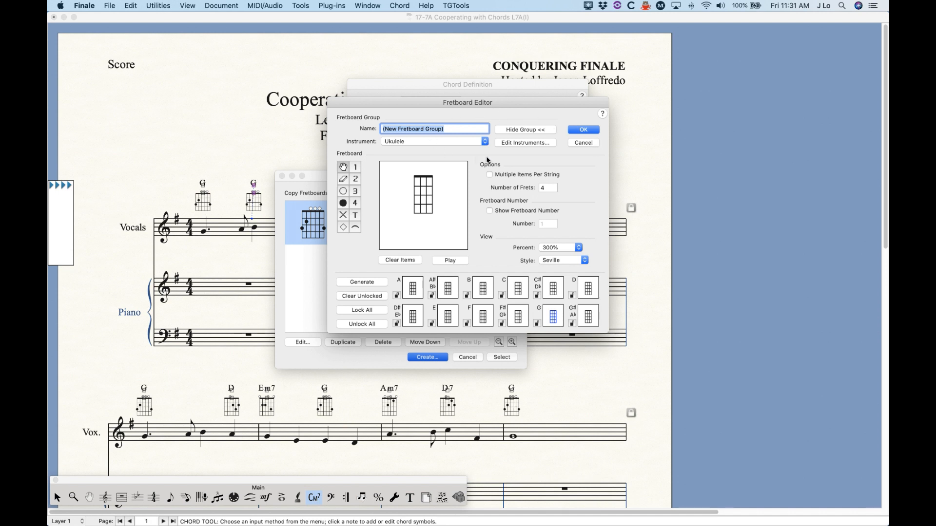
left_click(591, 142)
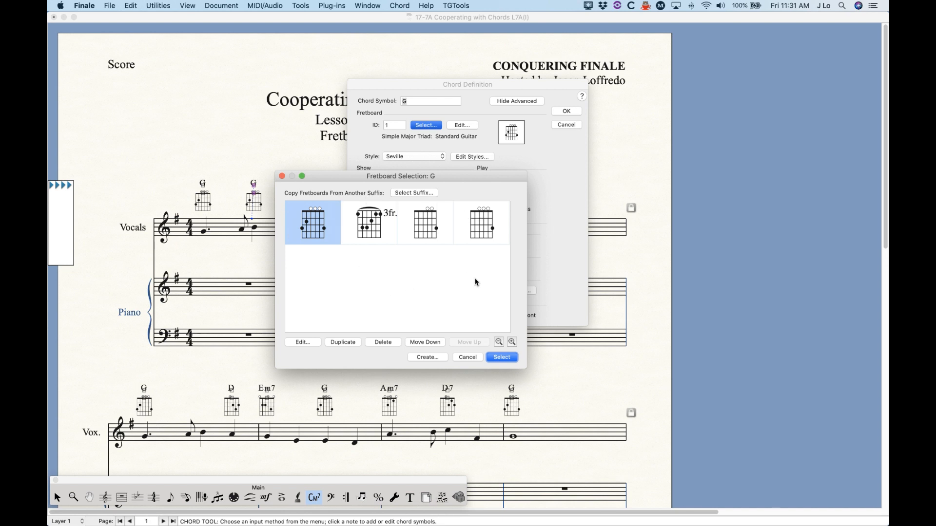
left_click(470, 359)
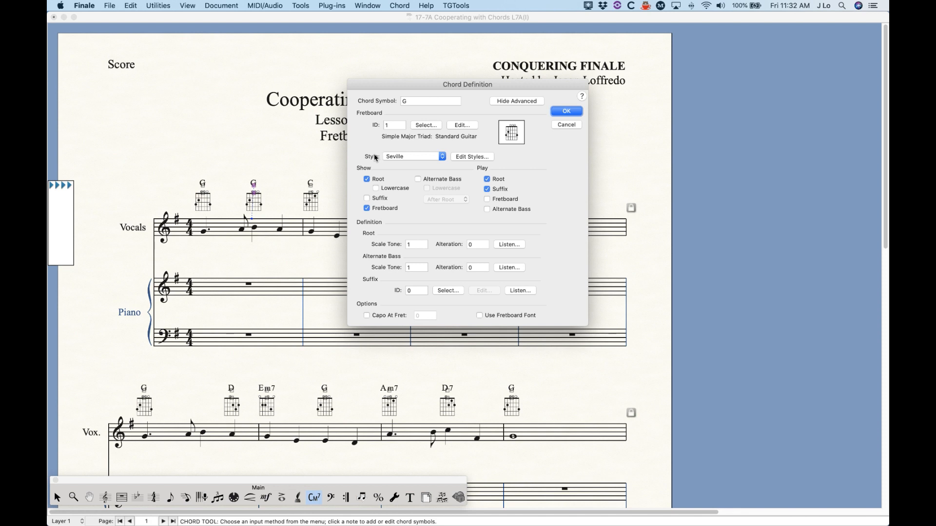
Step: Set the fretboard style of the beat-three G chord to Jazz 2
left_click(413, 157)
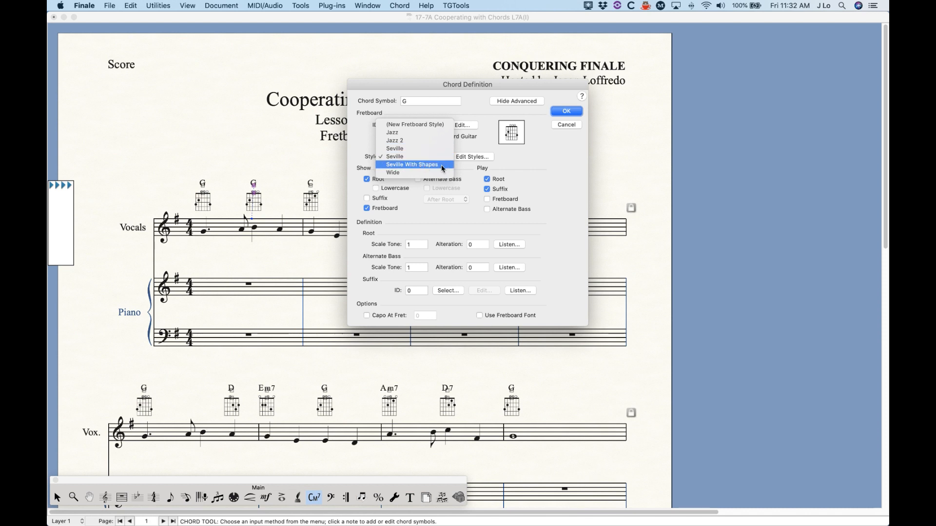
left_click(402, 141)
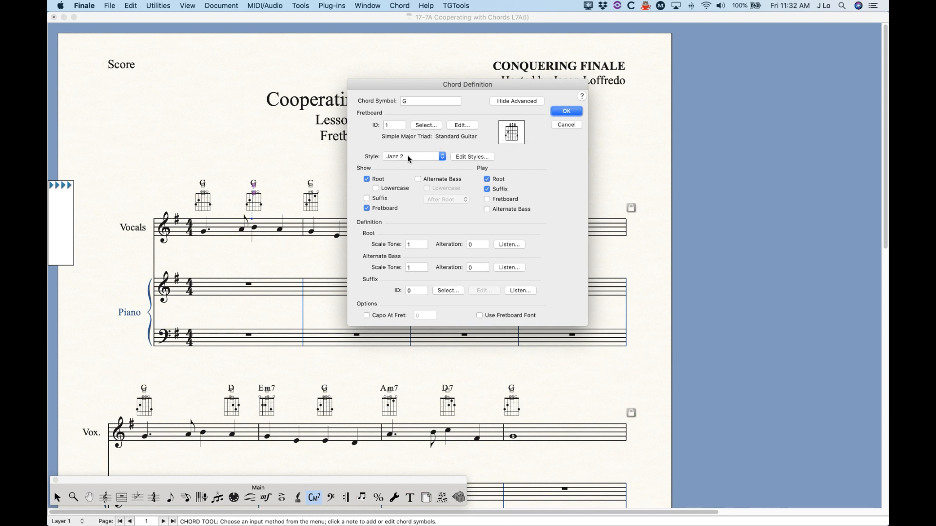
Step: Apply the Jazz 2 style to the beat-three G chord and inspect its fretboard up close in the score
left_click(561, 113)
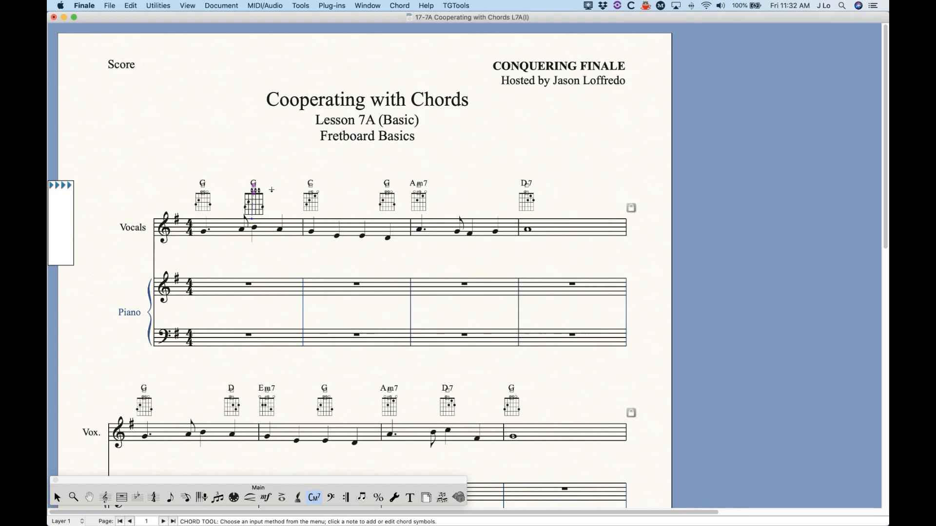
key("super+equal")
key("super+equal")
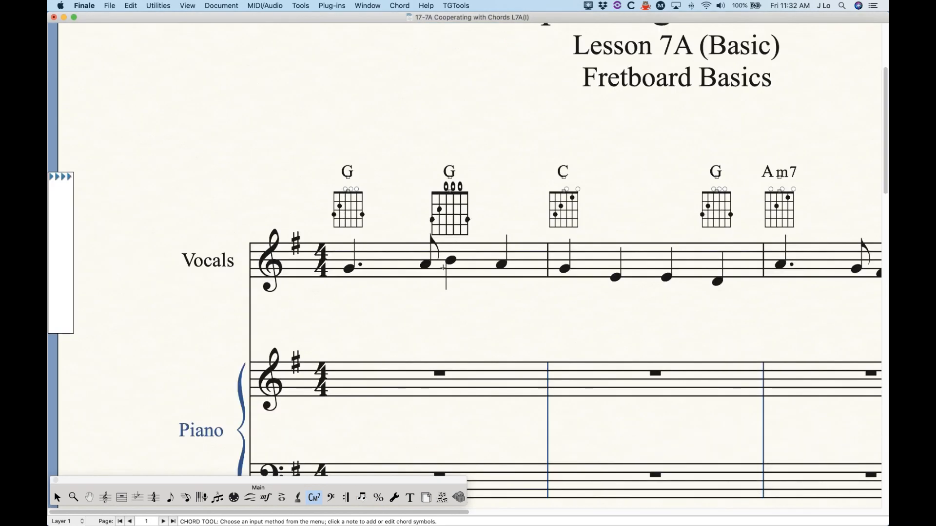
scroll(443, 268, "right", 2)
scroll(442, 268, "right", 3)
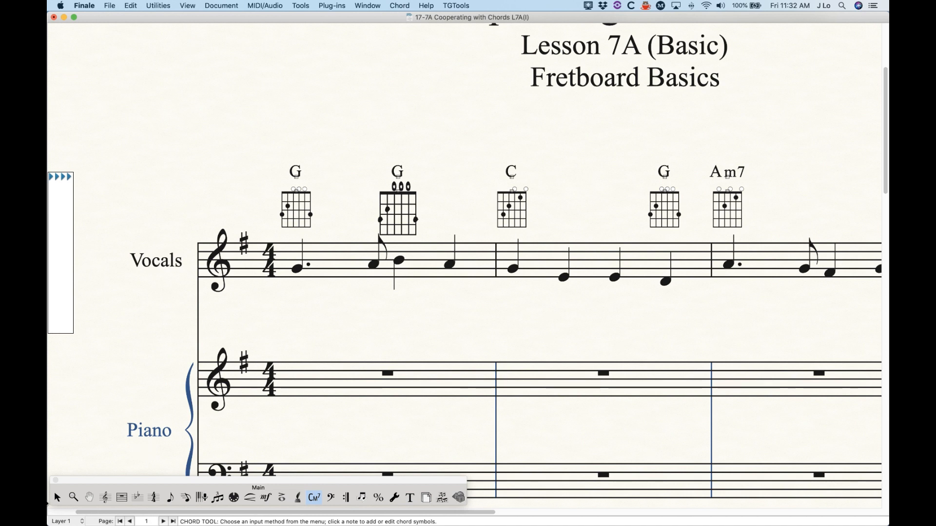
Step: Change the fretboard style of all chords on the Vocals staff to Jazz 2
left_click(57, 498)
left_click(128, 282)
left_click(165, 6)
mouse_move(175, 253)
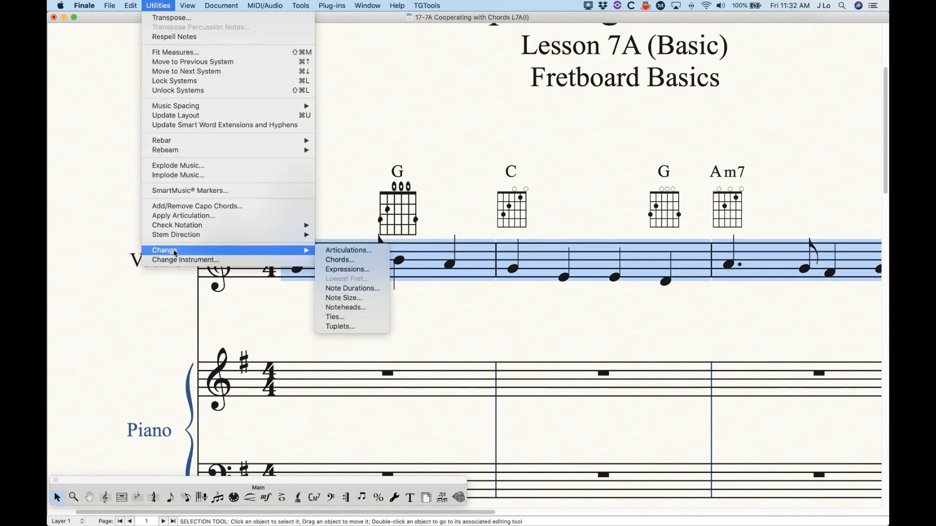
left_click(338, 260)
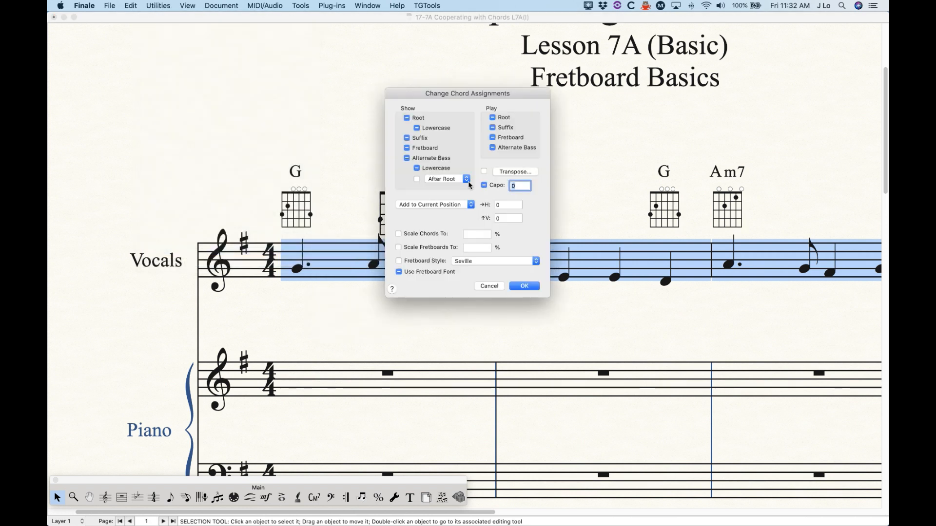
left_click(421, 262)
left_click(483, 262)
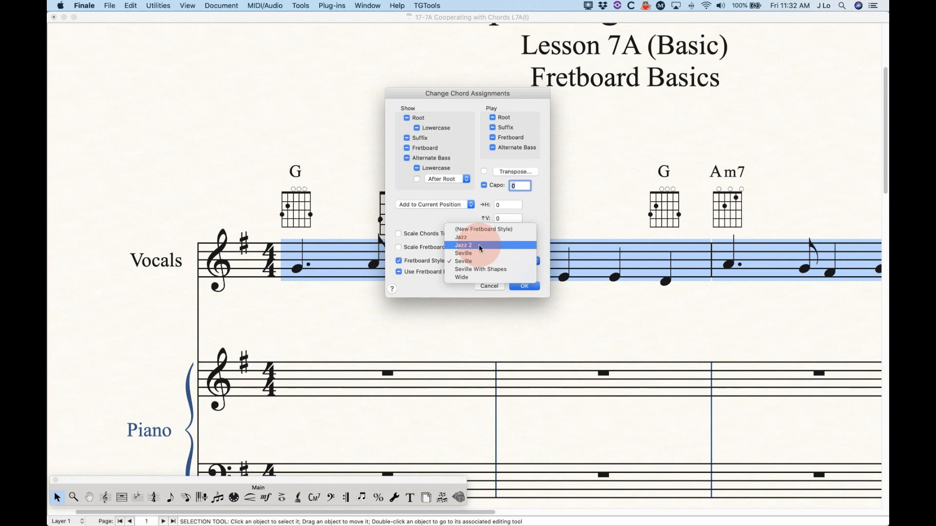
left_click(481, 247)
left_click(526, 286)
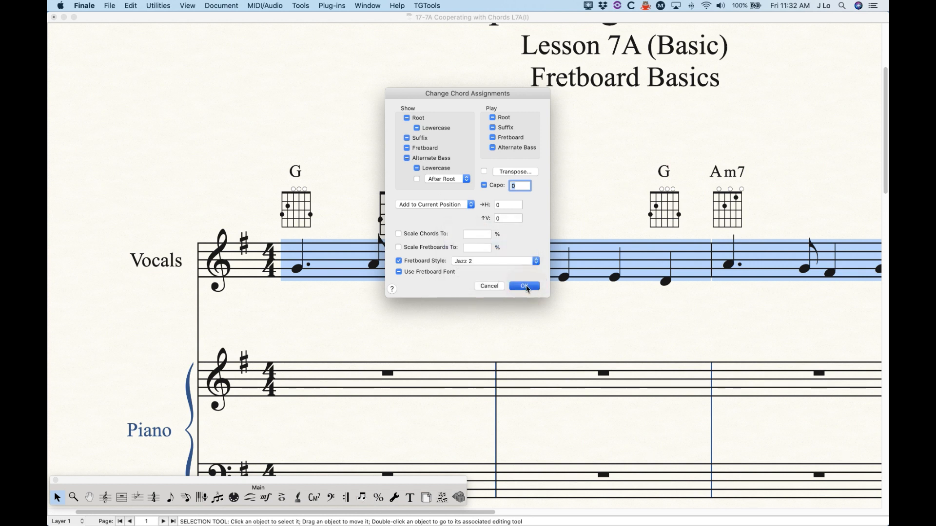
scroll(471, 369, "right", 5)
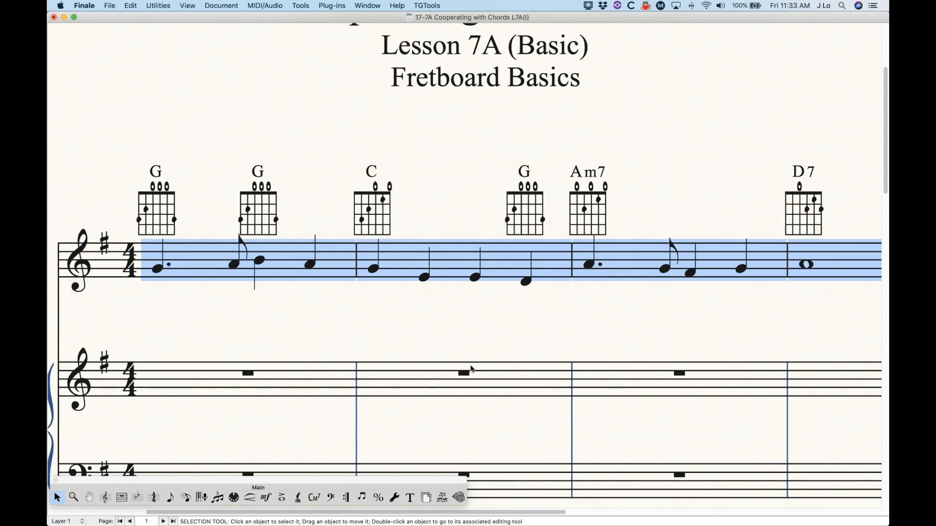
Step: Add an Am7 chord on beat three of the third measure of the Vocals staff
scroll(471, 369, "right", 4)
left_click(312, 500)
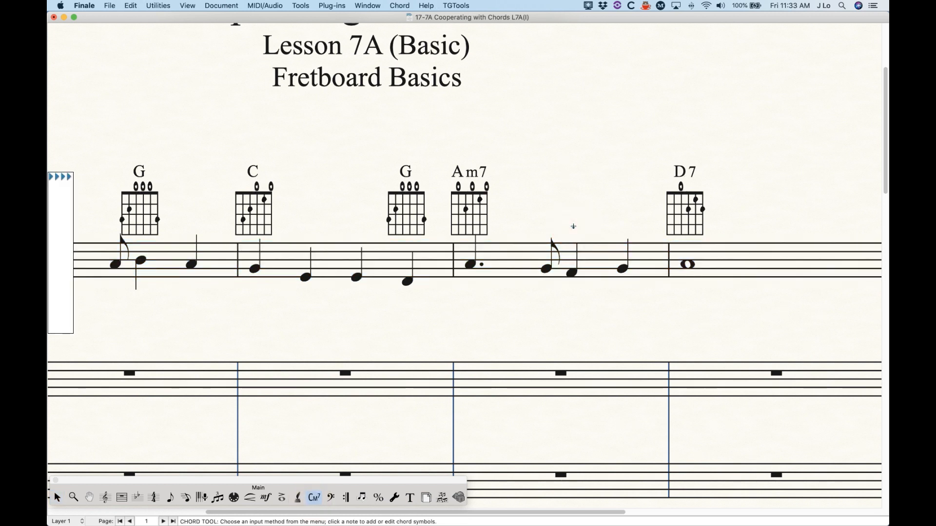
left_click(573, 226)
type("Am7")
key("space")
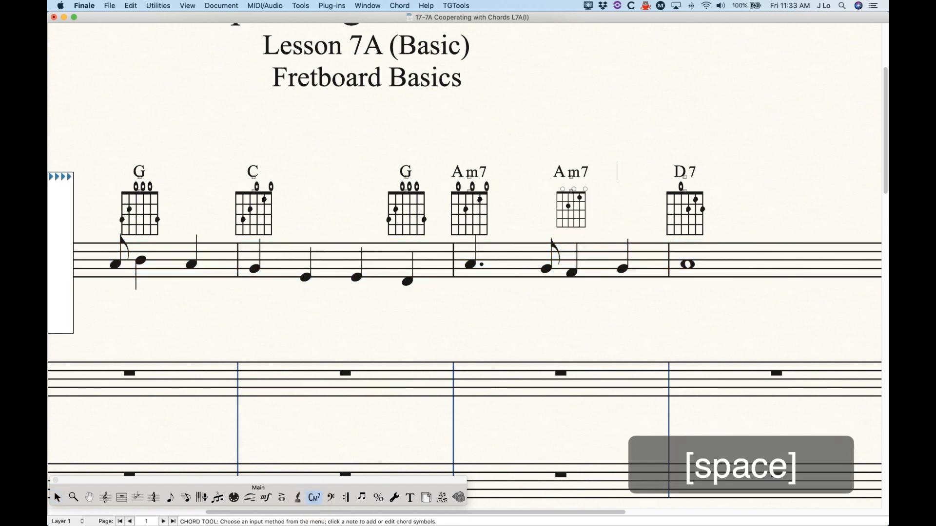
Step: Open the new Am7 chord's definition and review the available fretboard styles without changing them
left_click(590, 212)
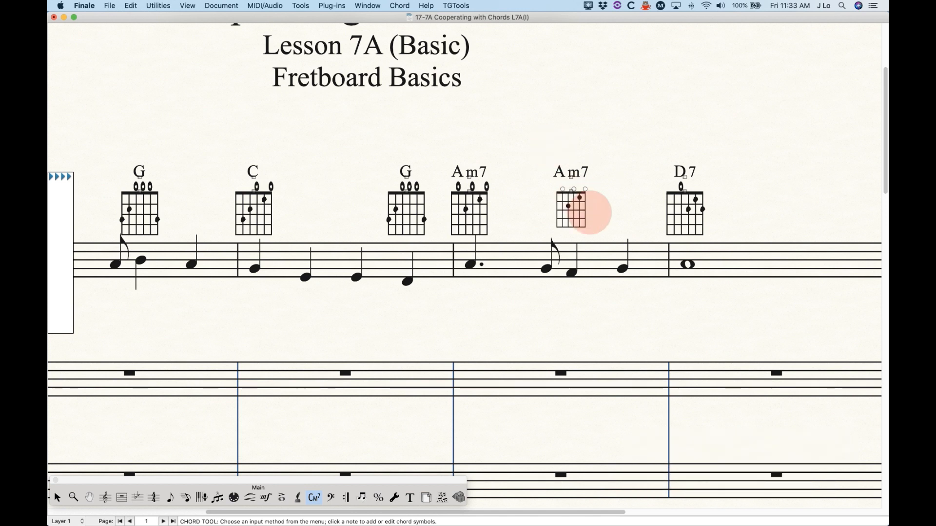
key("Return")
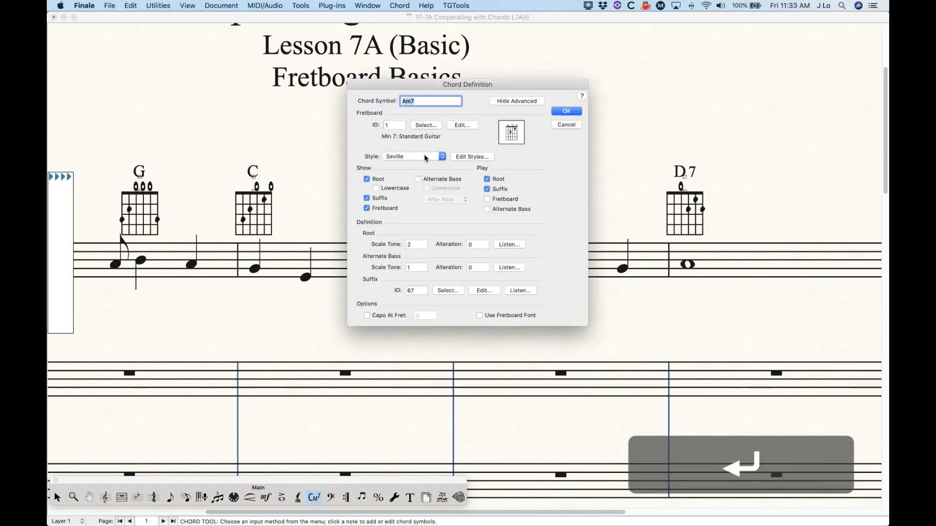
left_click(461, 158)
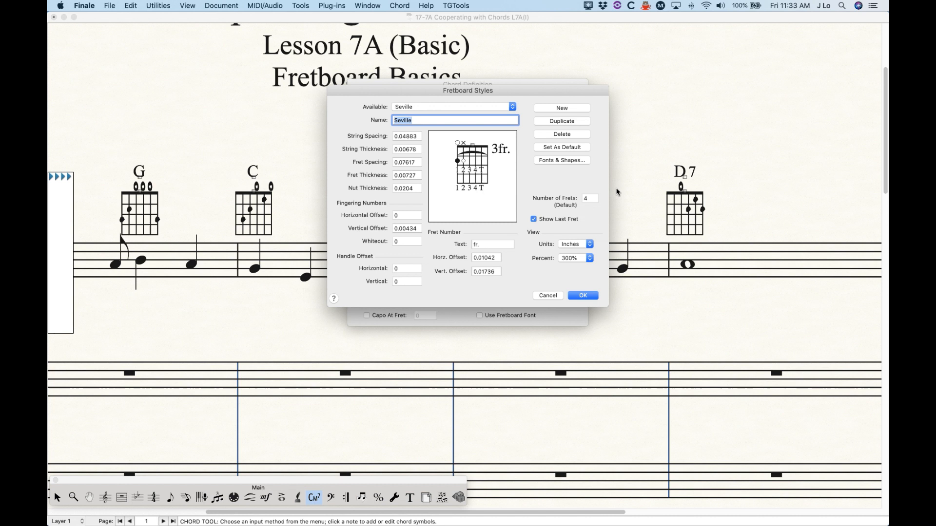
left_click(415, 108)
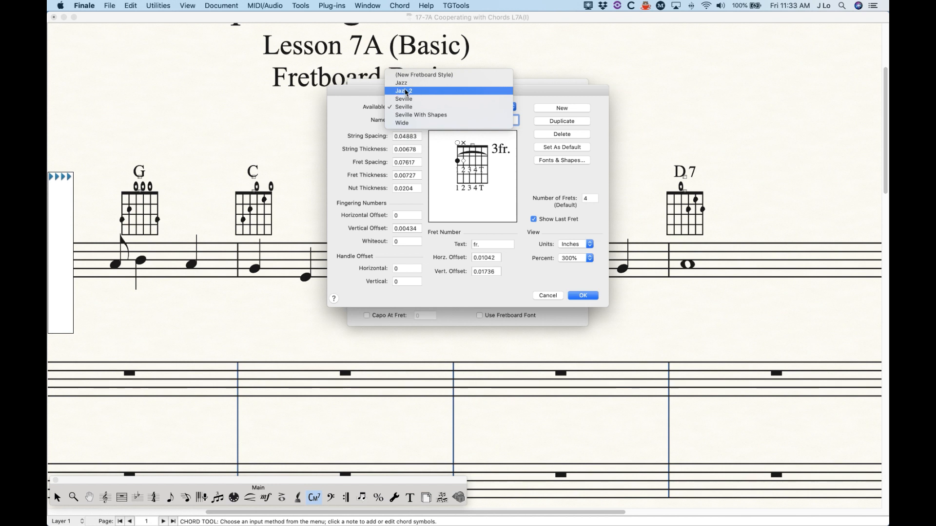
left_click(370, 95)
left_click(548, 296)
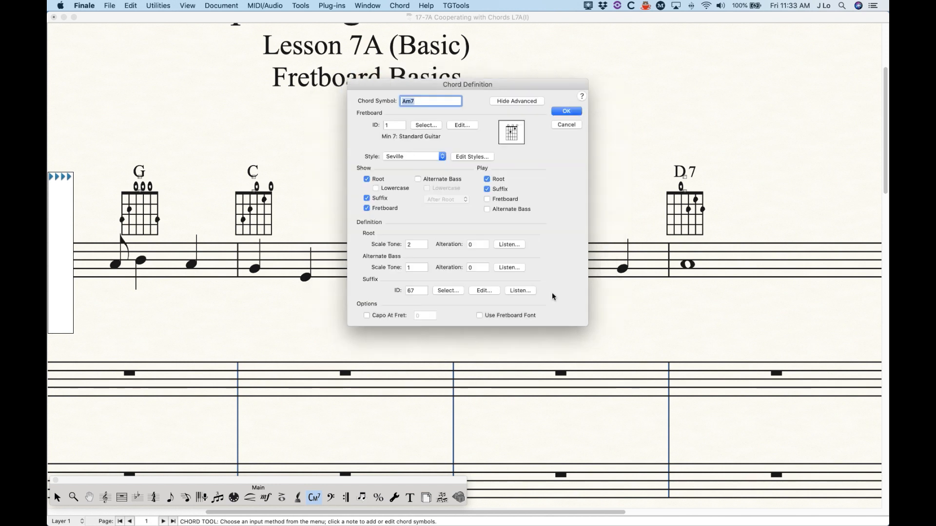
Step: Make Jazz 2 the default fretboard style and confirm the new Am7 chord's definition
left_click(481, 157)
mouse_move(420, 107)
left_mouse_down()
mouse_move(420, 115)
mouse_move(427, 98)
mouse_move(418, 94)
left_mouse_up()
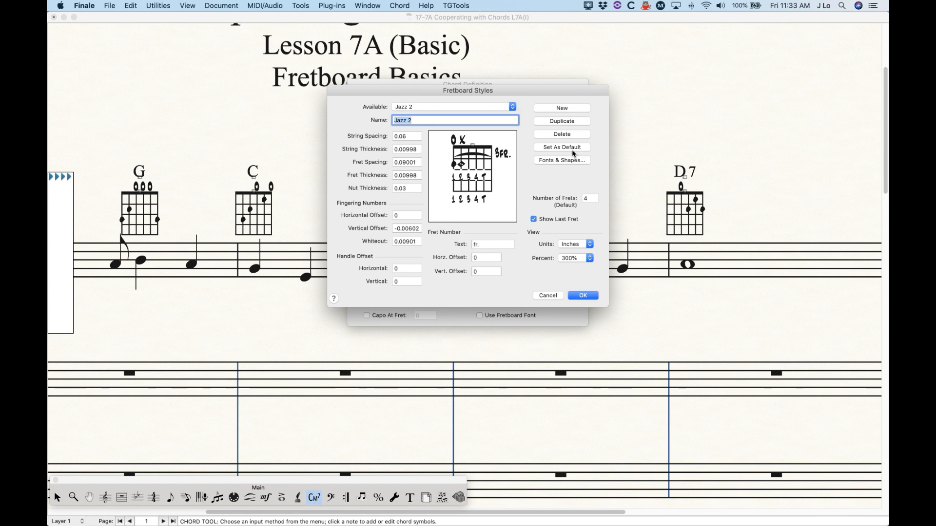
left_click(556, 152)
left_click(582, 298)
left_click(568, 115)
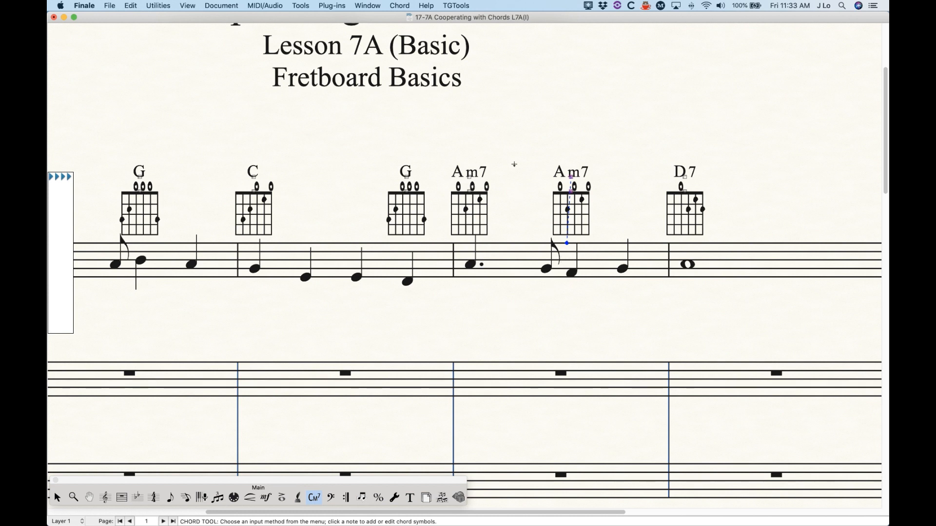
Step: Add a D7 chord on beat three of the fourth measure and check the fretboards across the page
scroll(572, 317, "right", 5)
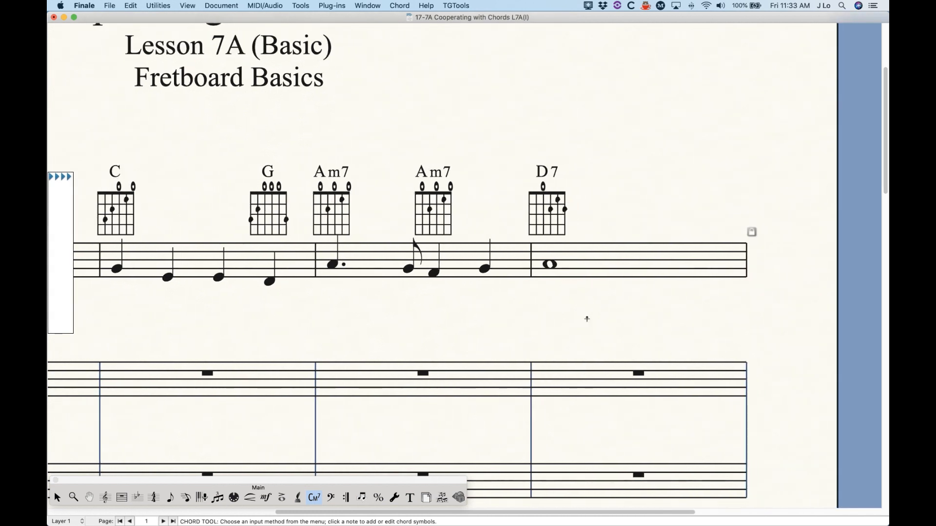
left_click(646, 225)
type("D7")
key("space")
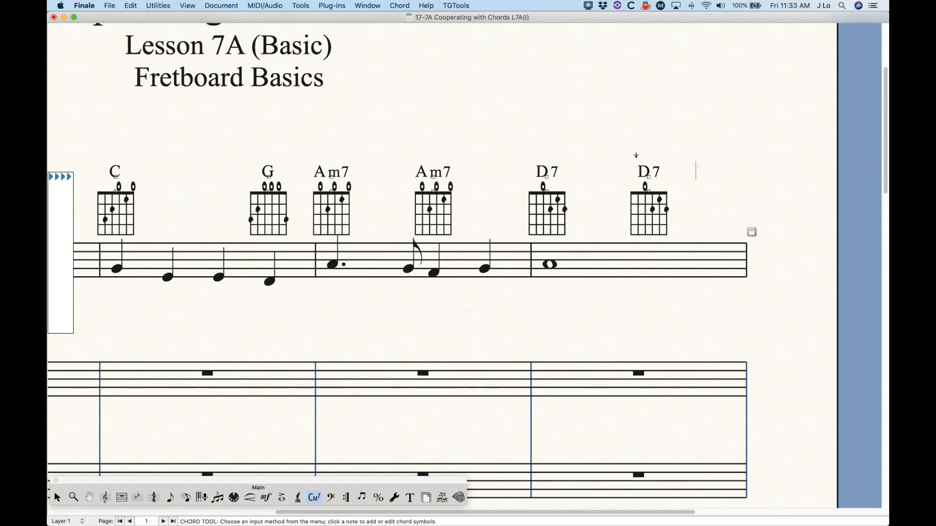
key("super+minus")
key("super+minus")
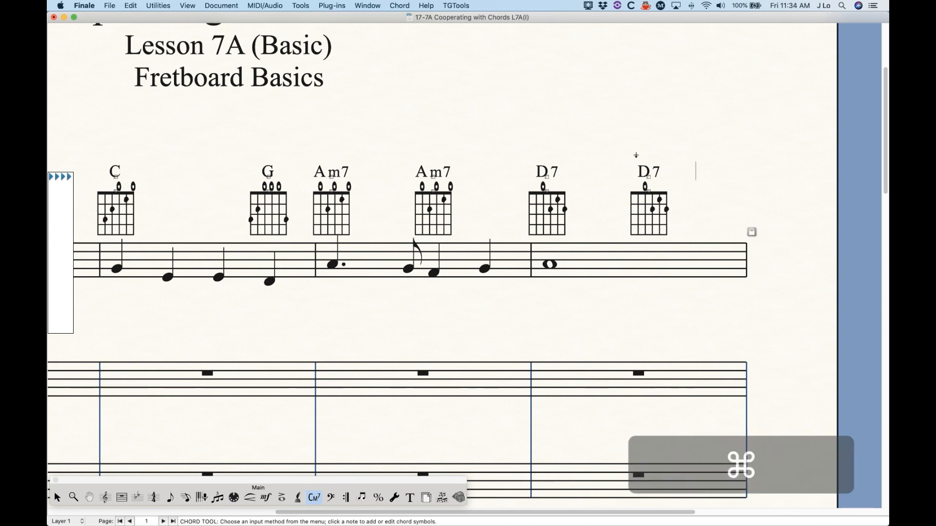
key("super+minus")
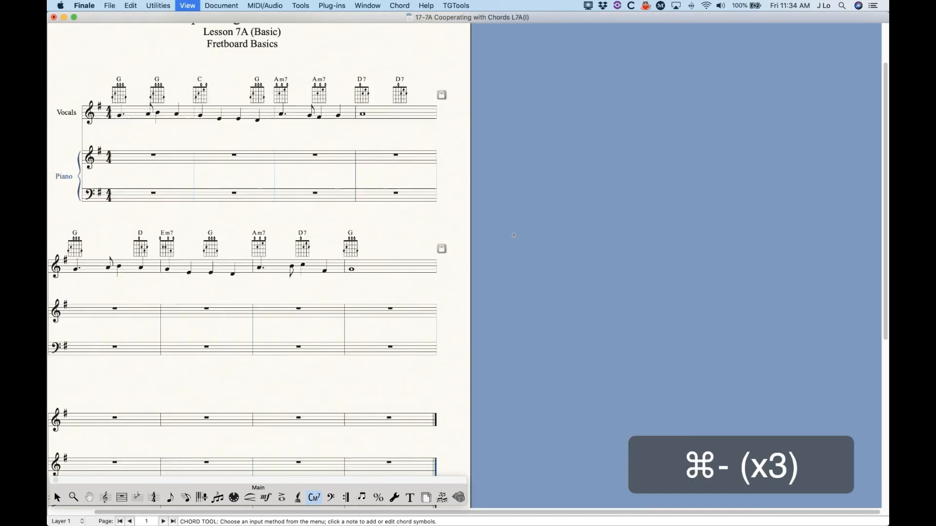
scroll(545, 230, "left", 2)
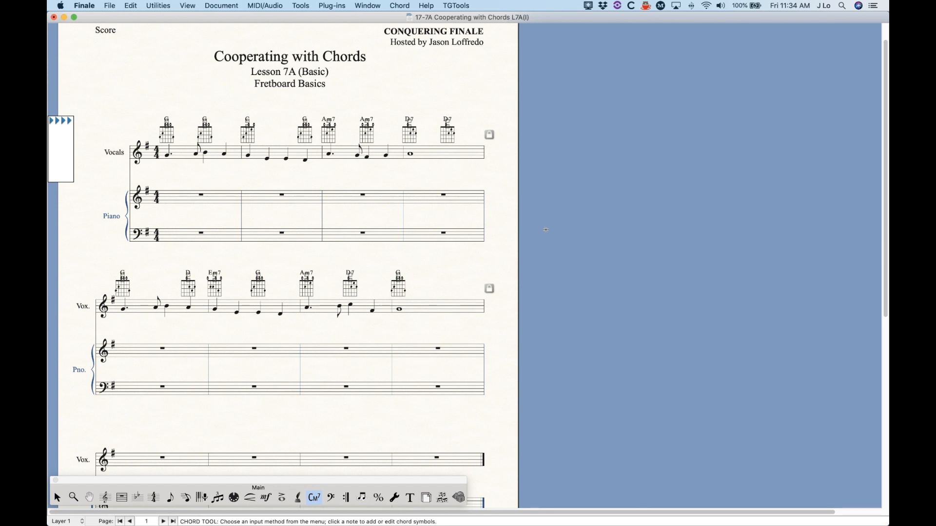
Step: Switch the first G chord to the fretboard font and reposition its fretboard beneath the chord symbol
key("super+equal")
key("super+equal")
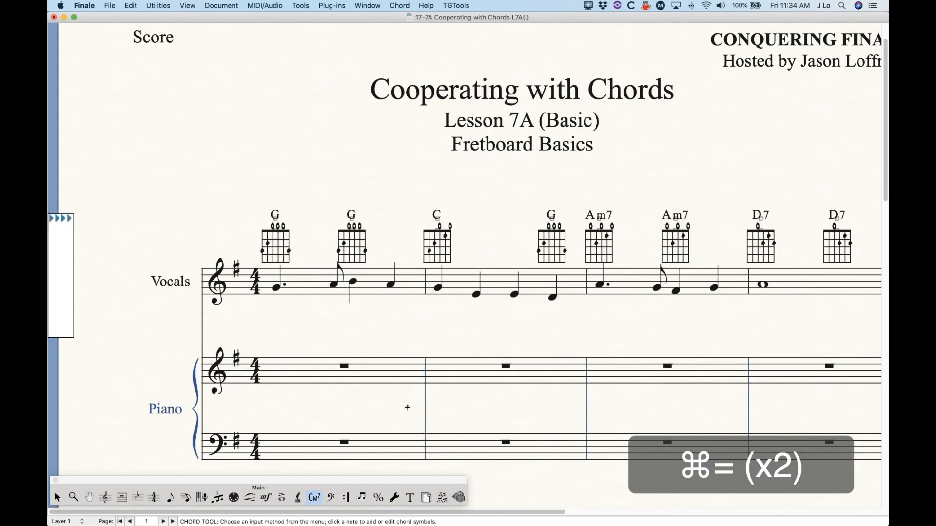
scroll(408, 407, "right", 2)
left_click(216, 244)
key("Return")
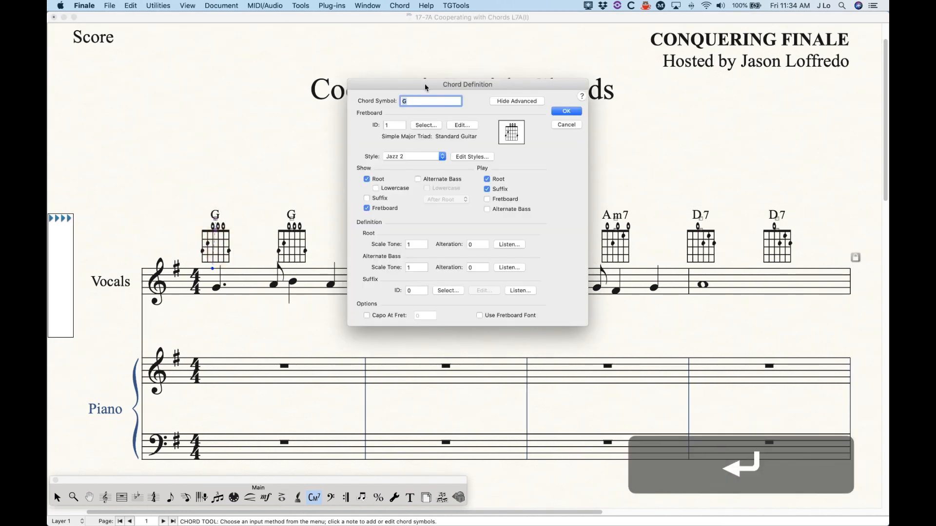
left_click(480, 316)
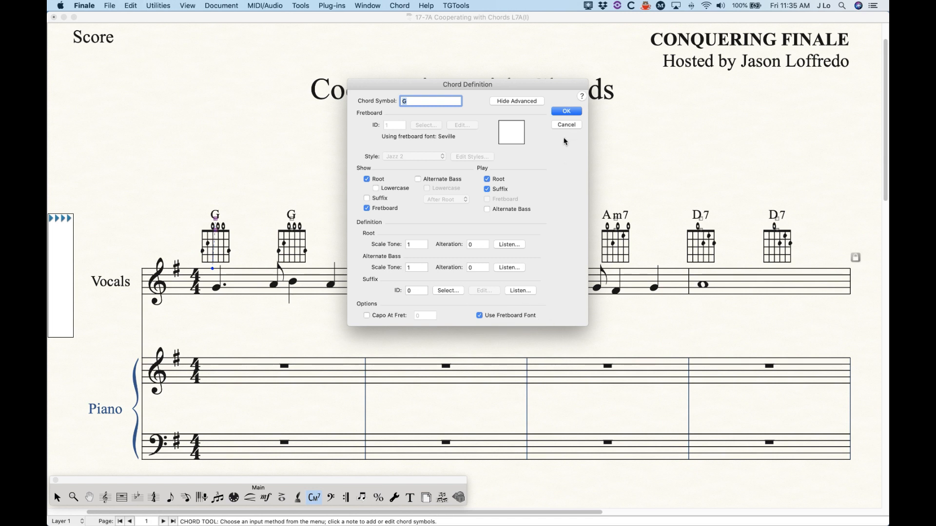
left_click(566, 112)
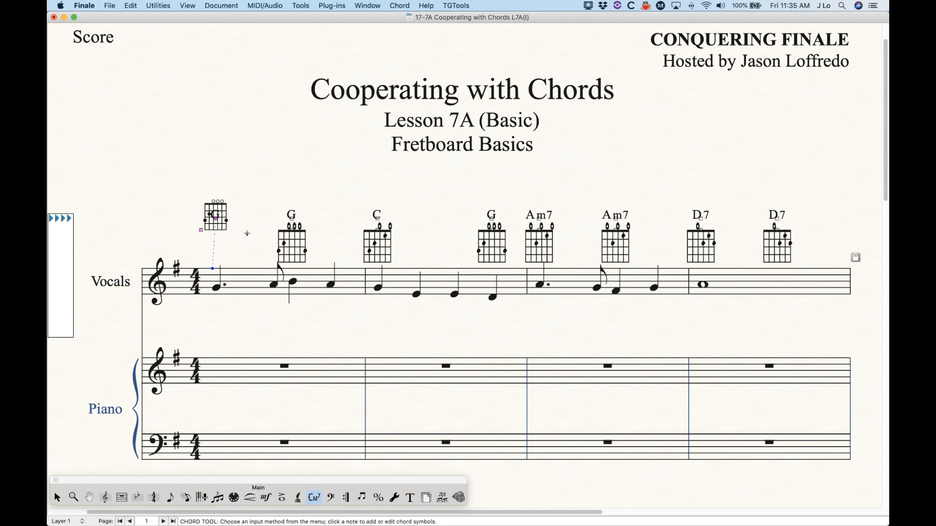
left_click_drag(216, 220, 204, 259)
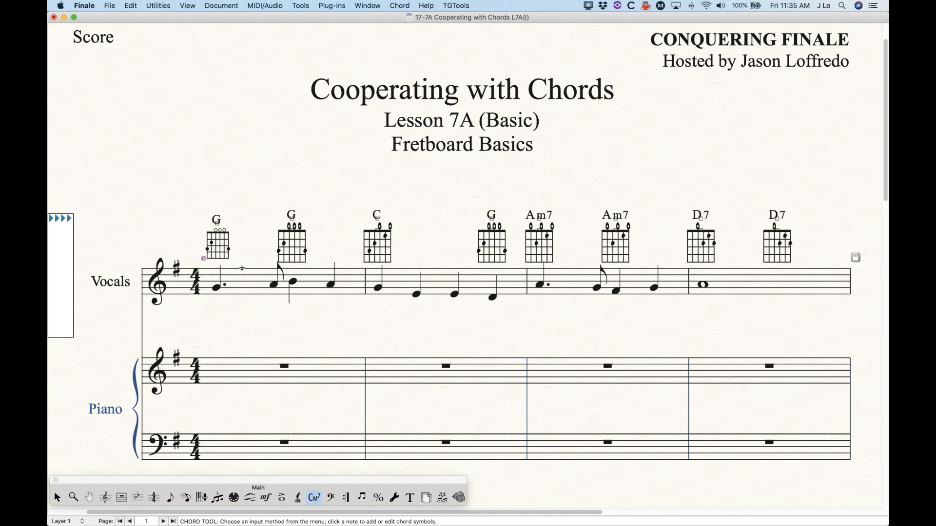
Step: Change the fretboard style of the first measure's beat-three G chord to Seville With Shapes
left_click(290, 214)
key("Return")
left_click(414, 157)
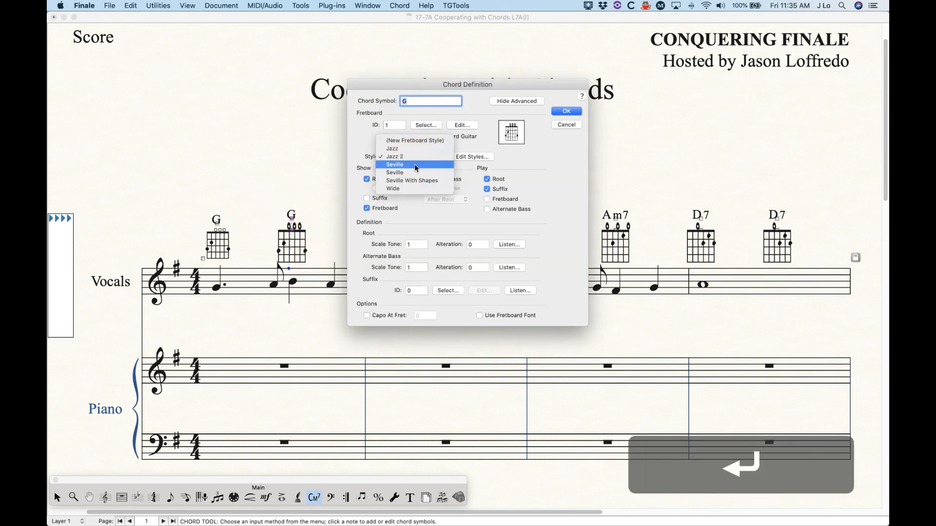
left_click(418, 184)
left_click(572, 112)
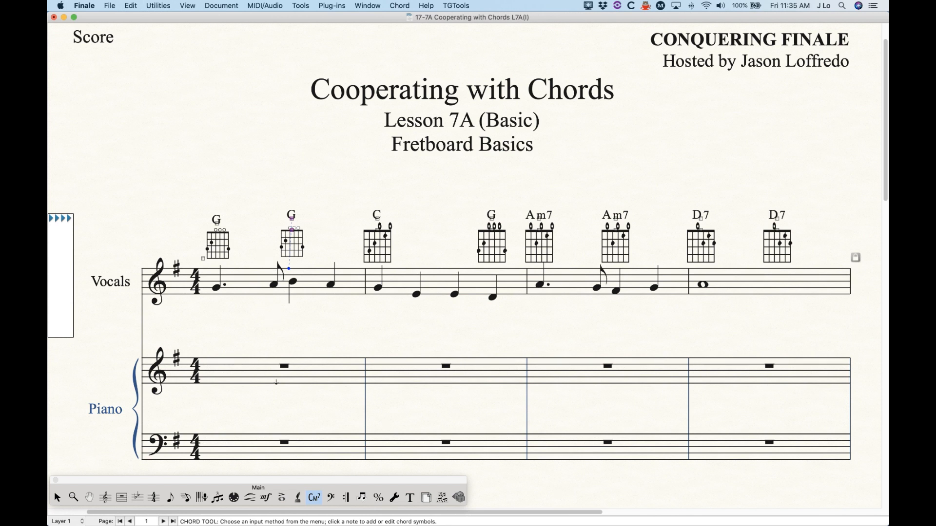
Step: From the first measure of the piano staff, open the Technique Text expression containing three fretboards for editing
left_click(266, 497)
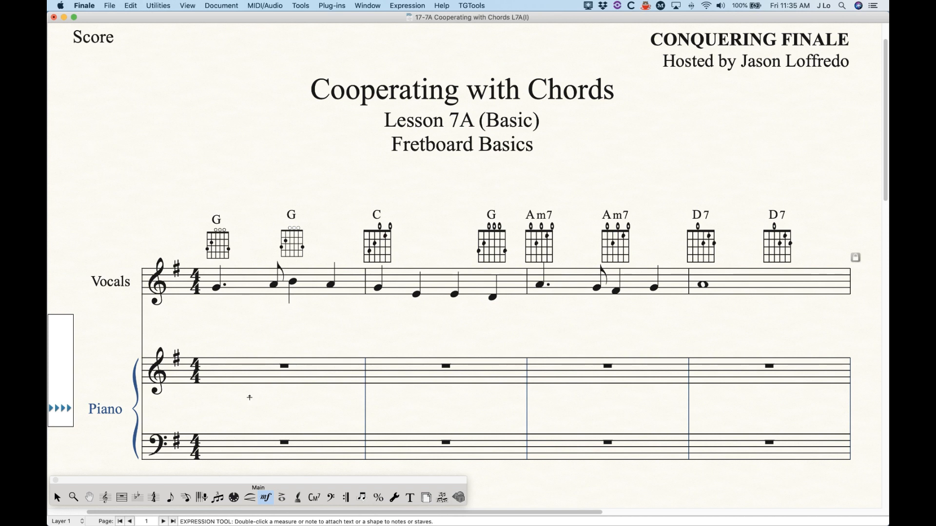
double_click(237, 351)
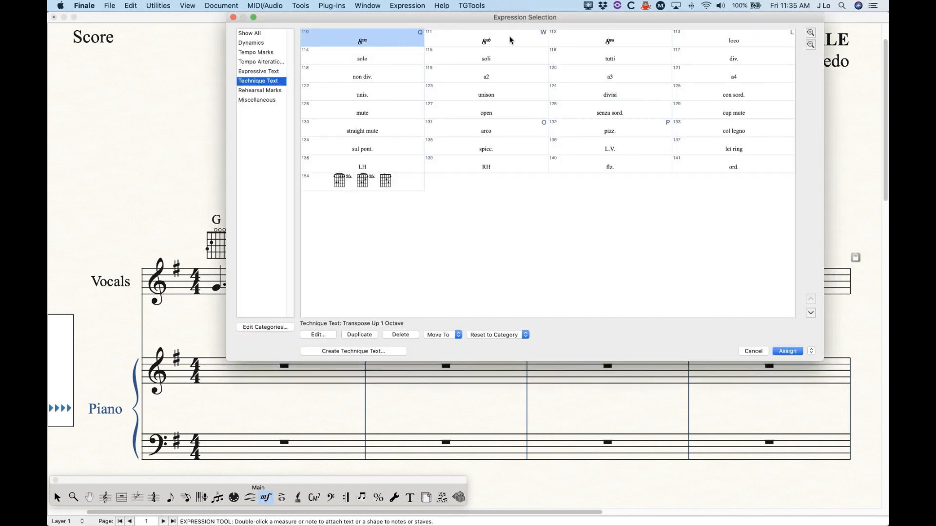
left_click(365, 179)
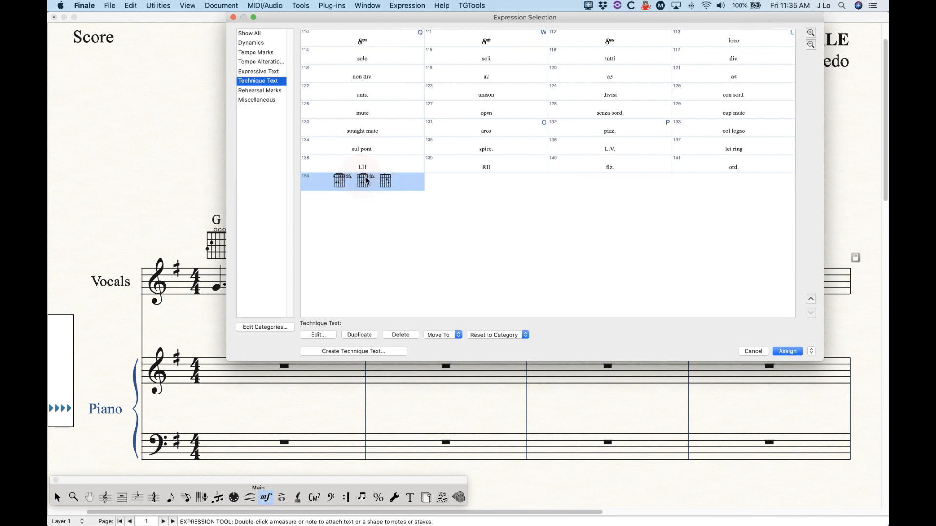
left_click(321, 337)
Step: Place the cursor after the three fretboards in the expression text, add a space, and open the symbol choices for the Seville font
left_click(456, 142)
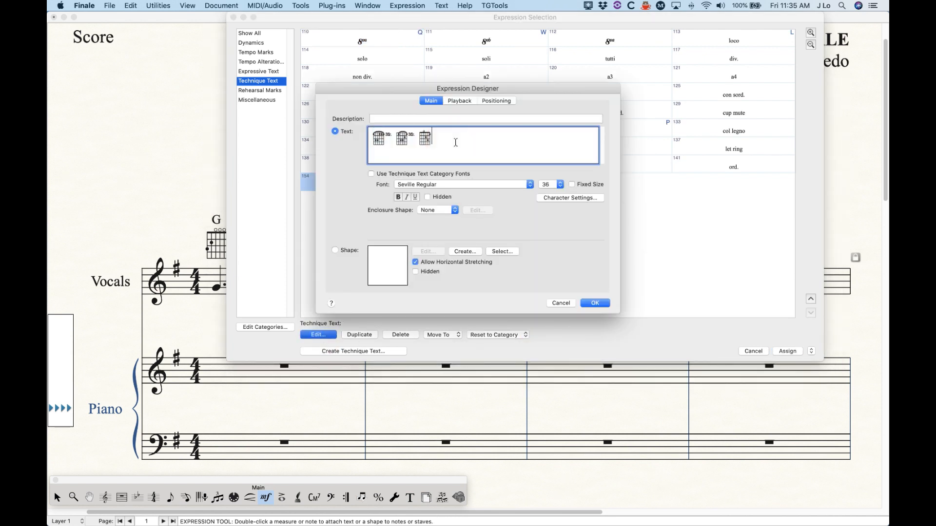
left_click(466, 143)
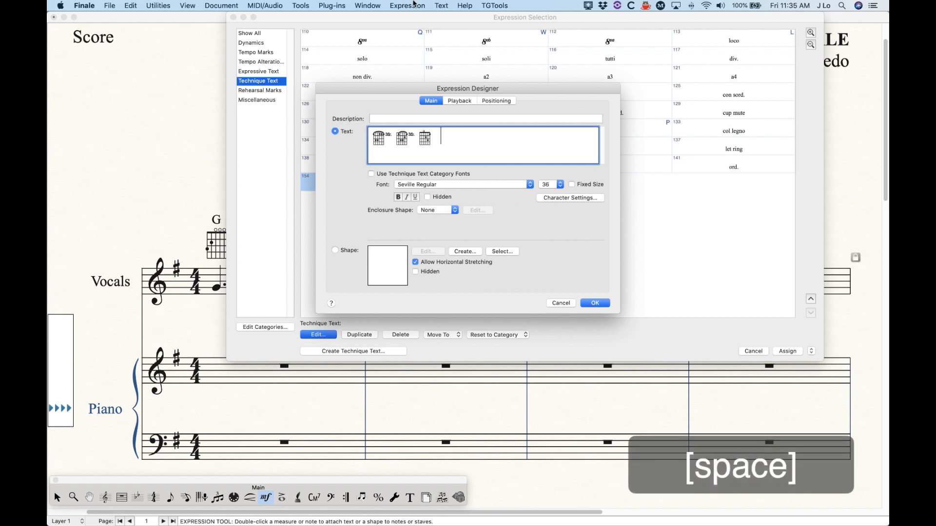
left_click(441, 5)
mouse_move(445, 36)
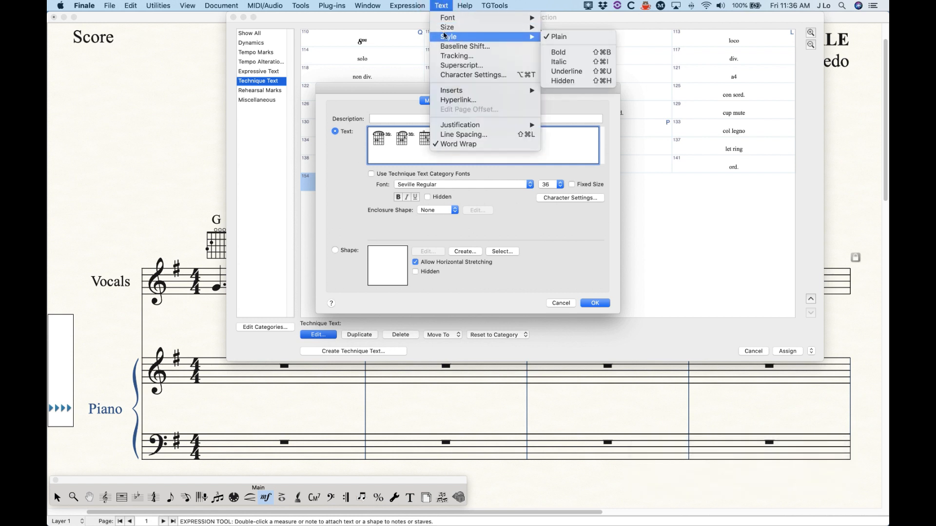
mouse_move(454, 91)
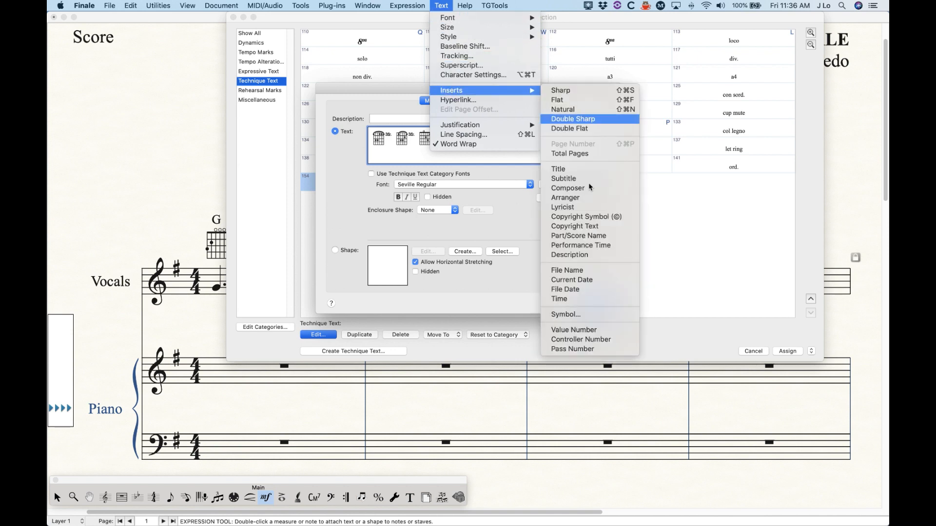
left_click(565, 315)
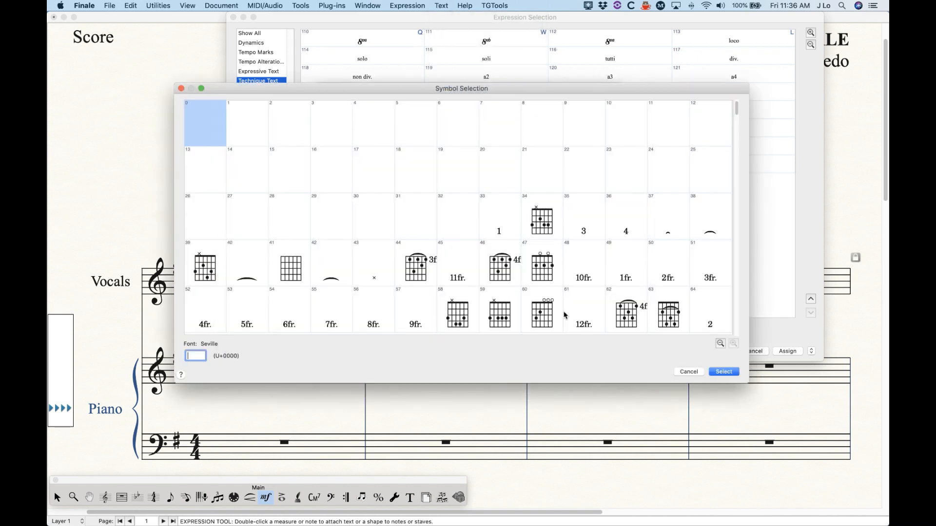
Step: Examine the Seville font's full character set for fretboard diagrams, fret numbers and finger symbols
left_click_drag(410, 87, 391, 68)
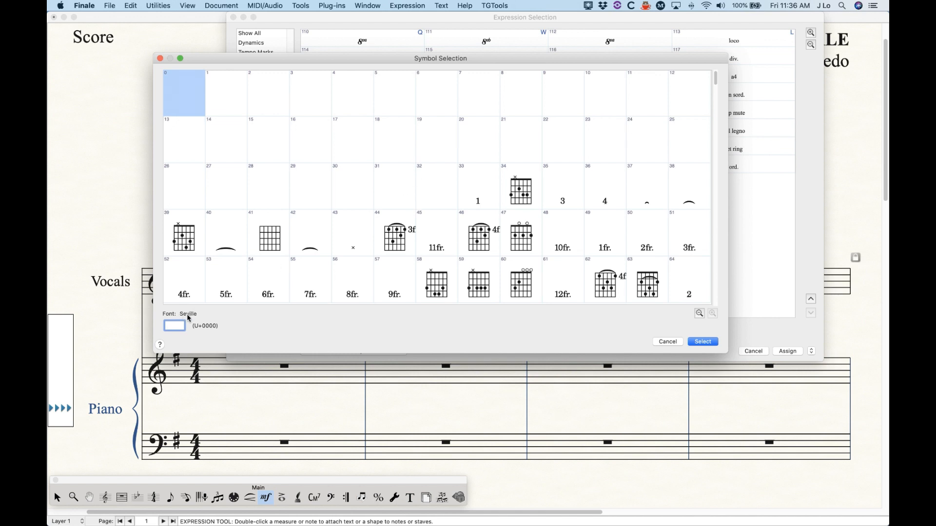
scroll(458, 205, "down", 6)
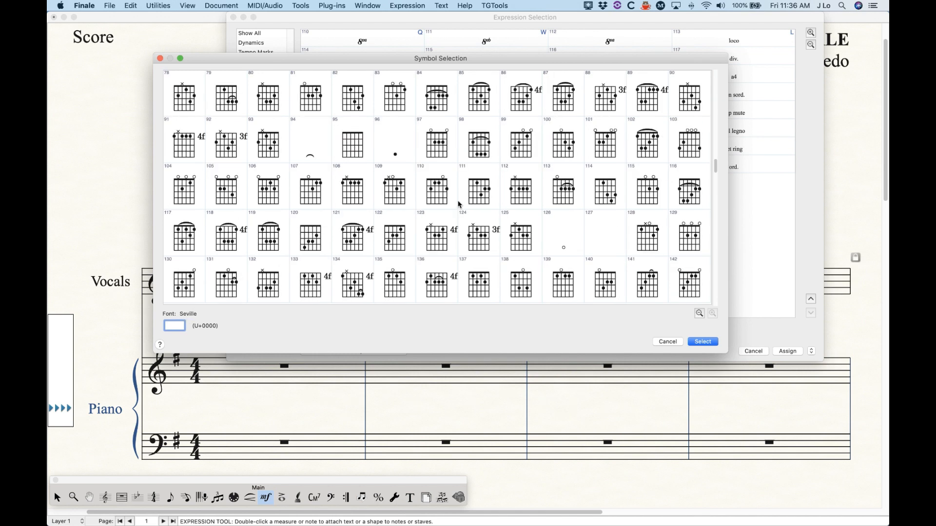
scroll(458, 205, "down", 8)
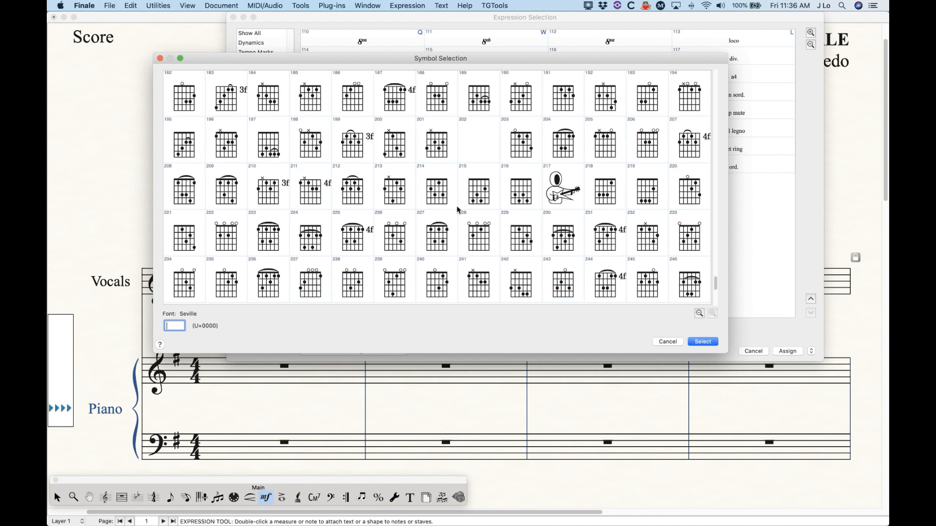
scroll(459, 209, "down", 1)
scroll(457, 210, "up", 8)
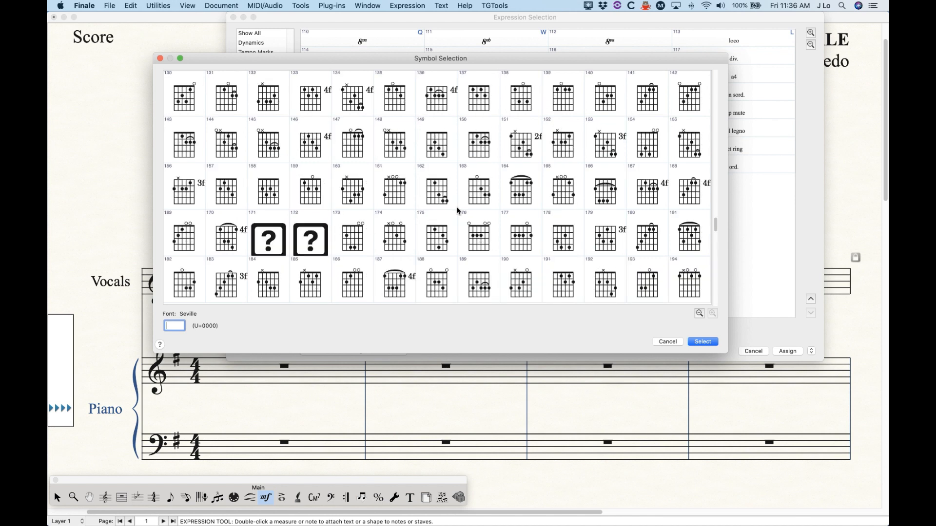
scroll(458, 210, "down", 6)
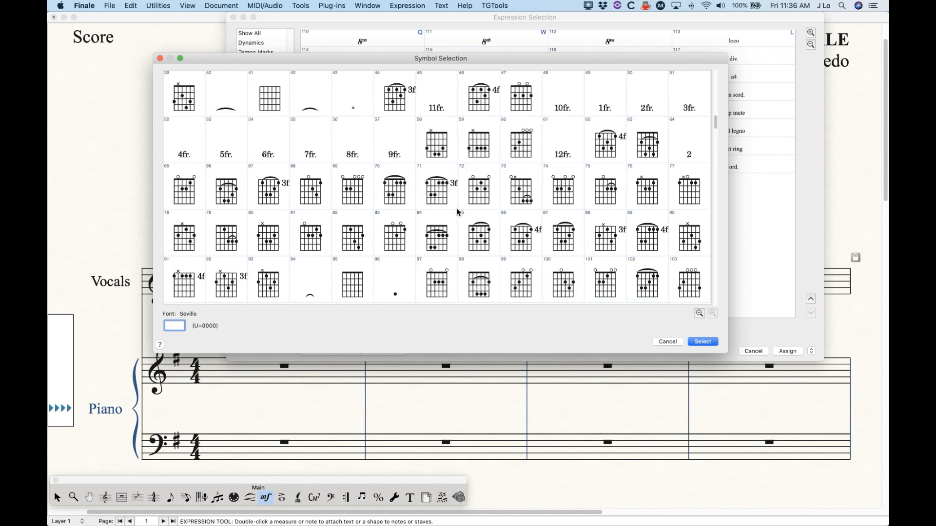
scroll(458, 212, "down", 2)
scroll(458, 211, "up", 5)
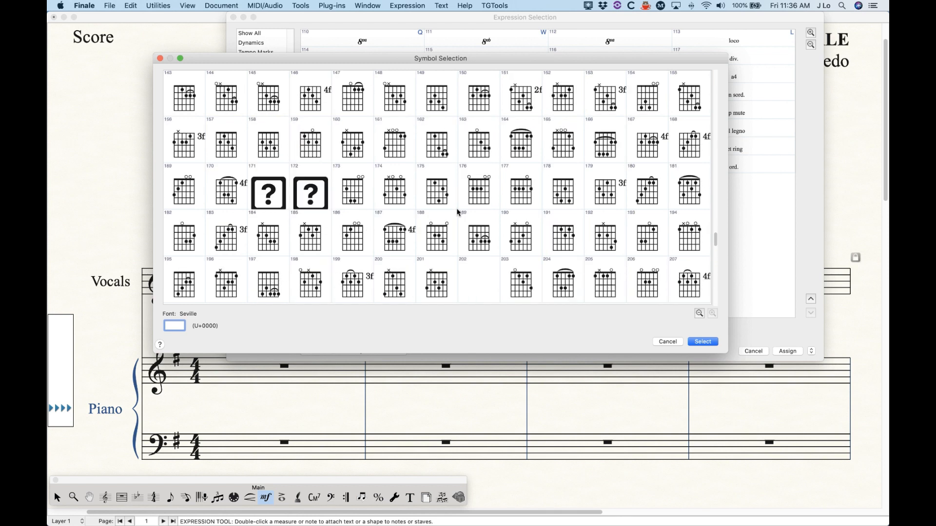
scroll(458, 212, "down", 5)
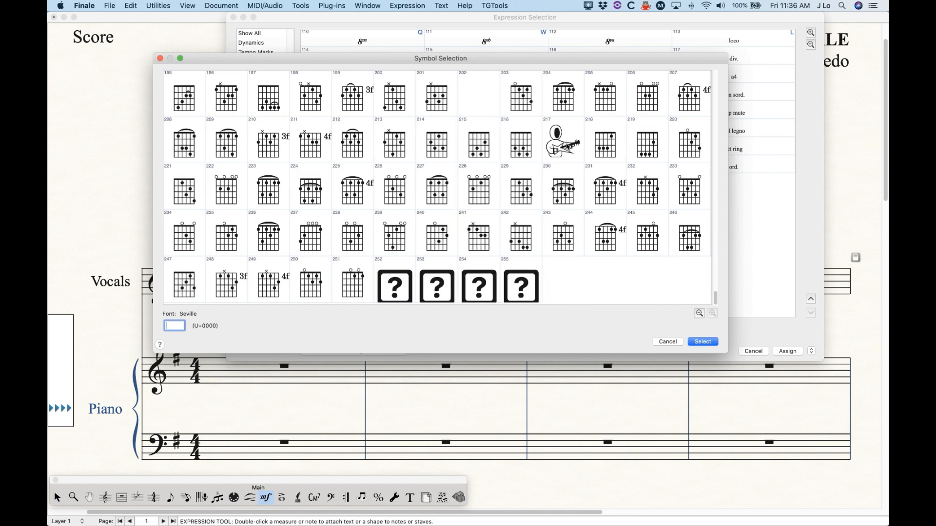
Step: Inspect the guitarist symbol in slot 217 and the fretboard in slot 69, and leave the expression dialogs without inserting or assigning anything
left_click(548, 141)
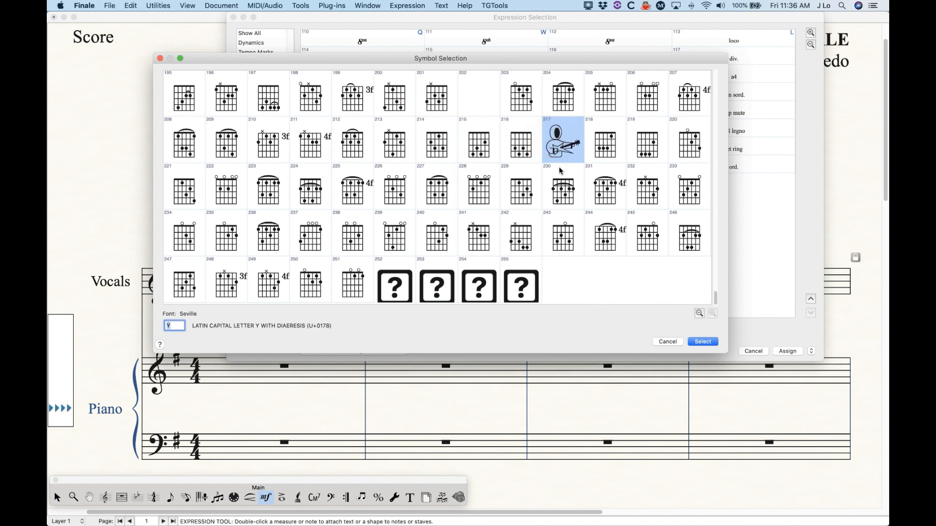
scroll(474, 237, "up", 5)
scroll(474, 237, "up", 5)
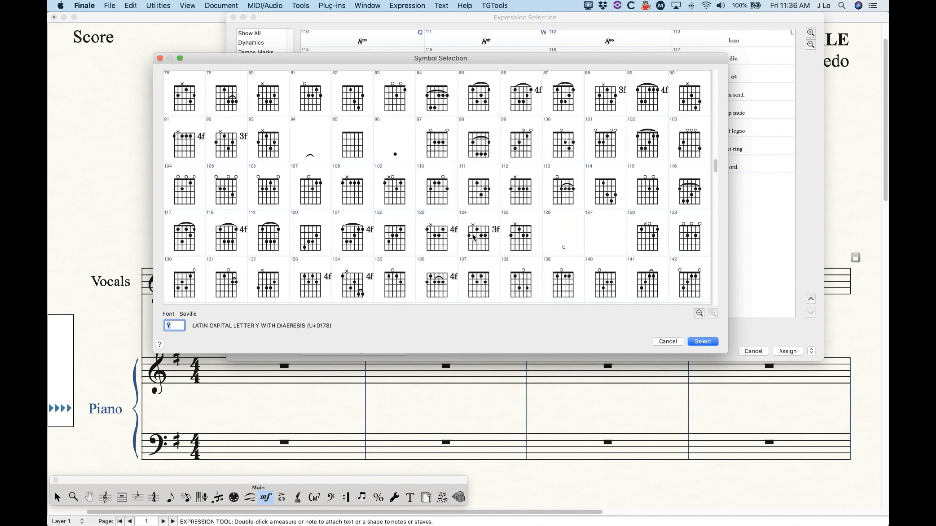
left_click(366, 153)
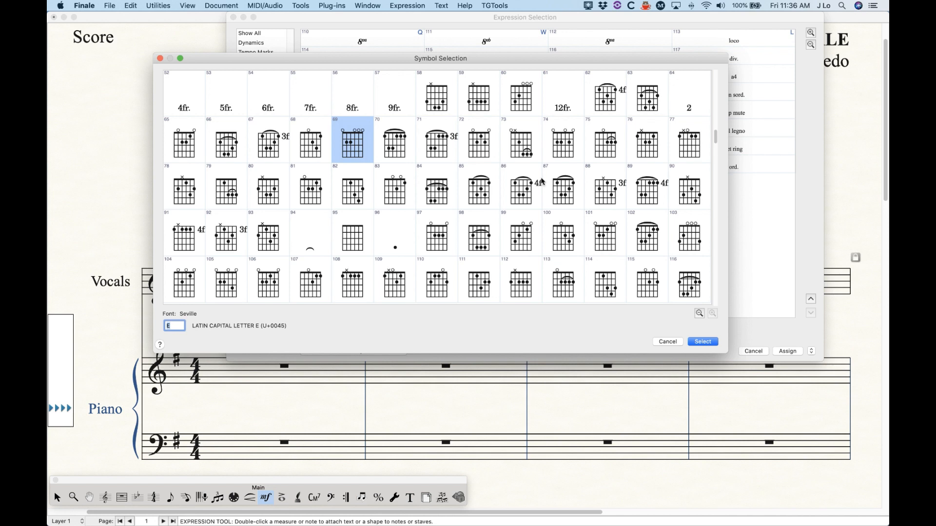
scroll(415, 195, "up", 3)
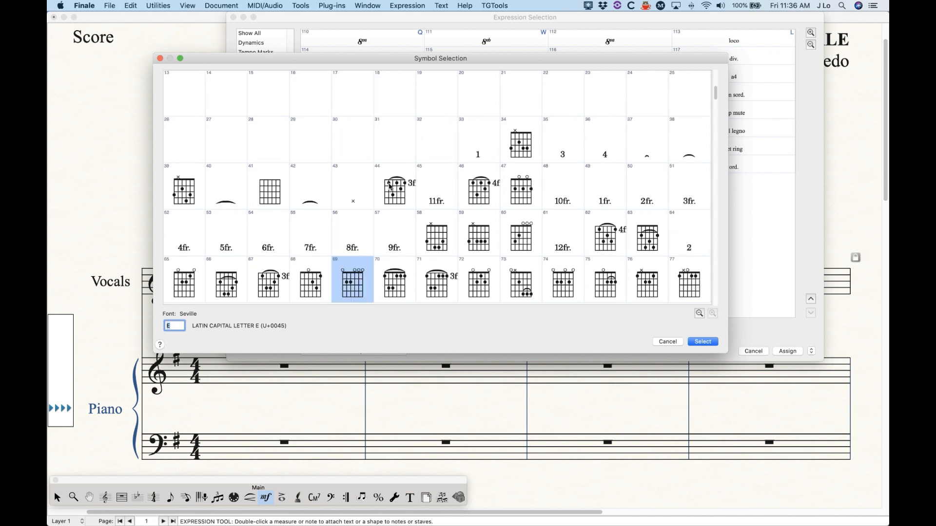
scroll(516, 241, "down", 10)
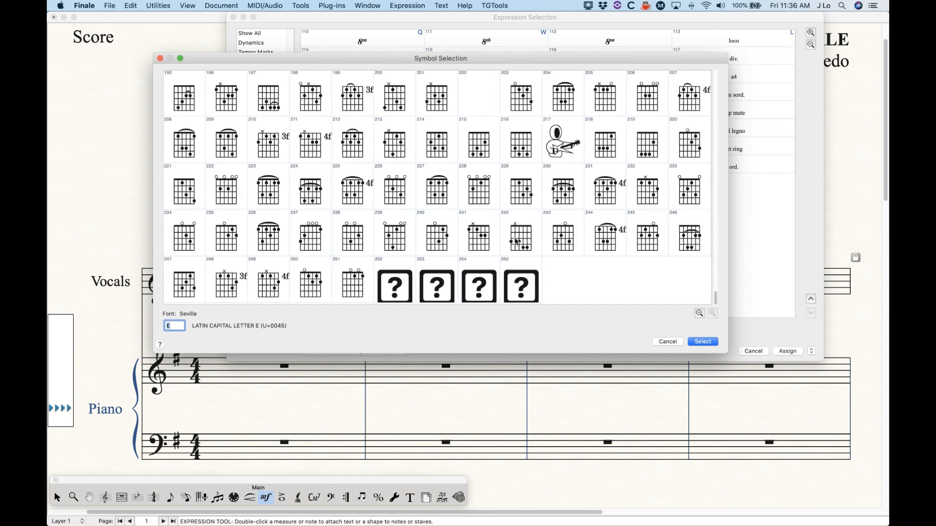
scroll(516, 241, "up", 11)
scroll(516, 241, "down", 2)
scroll(517, 241, "up", 2)
left_click(667, 341)
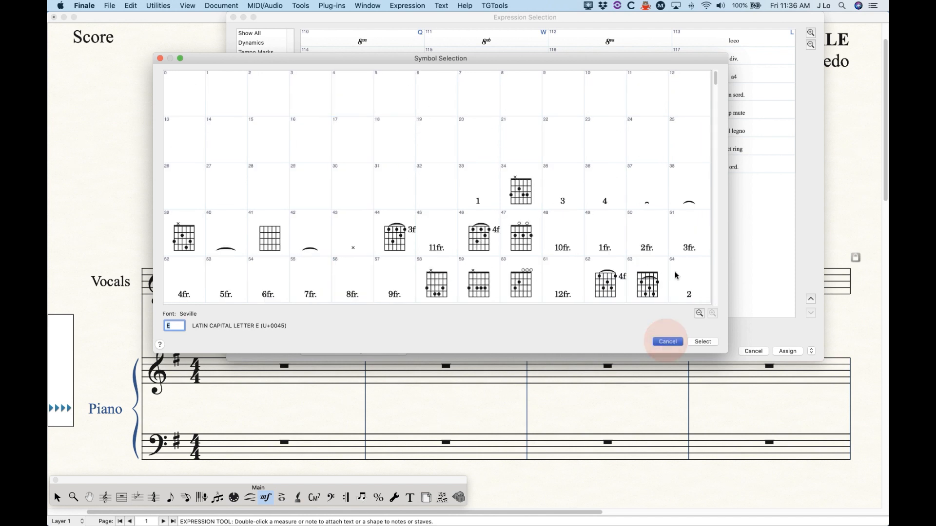
left_click(561, 305)
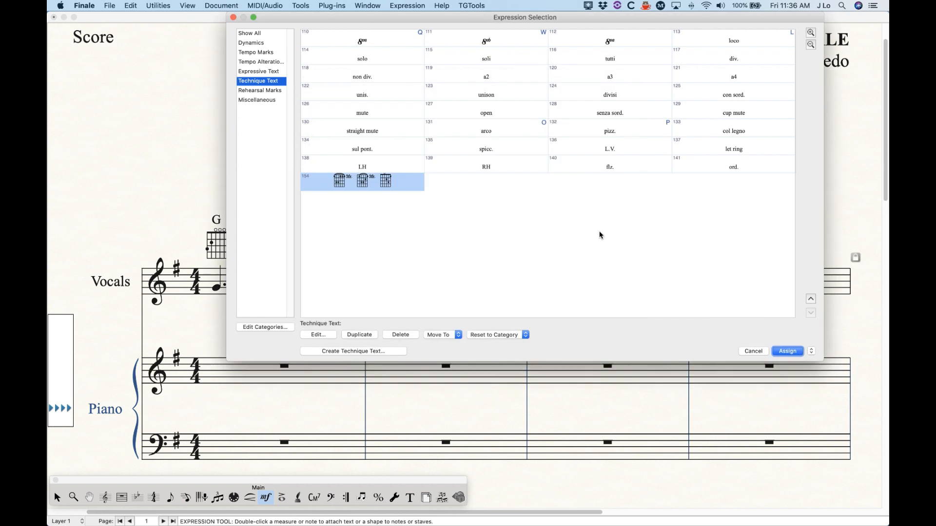
left_click(753, 351)
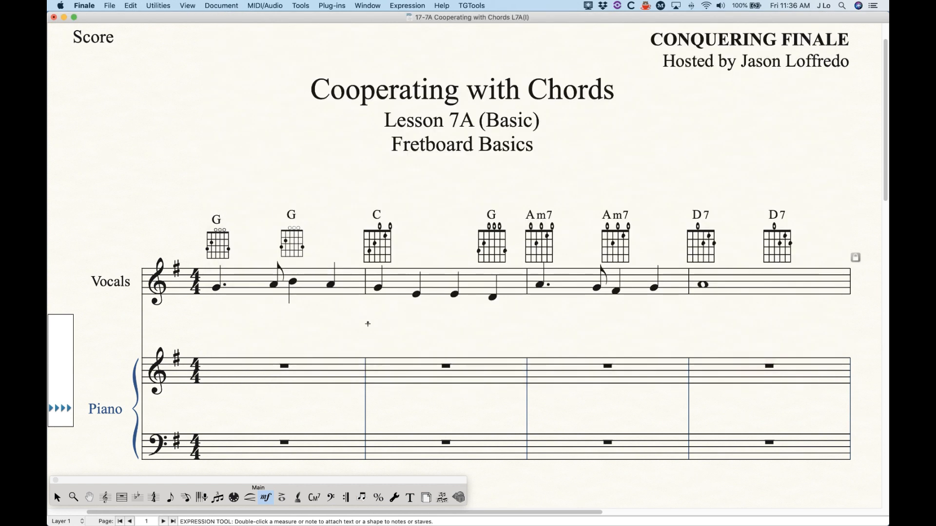
Step: Open the definition of the first G chord, turn off its fretboard font, and discard the change
left_click(314, 498)
left_click(239, 268)
key("Return")
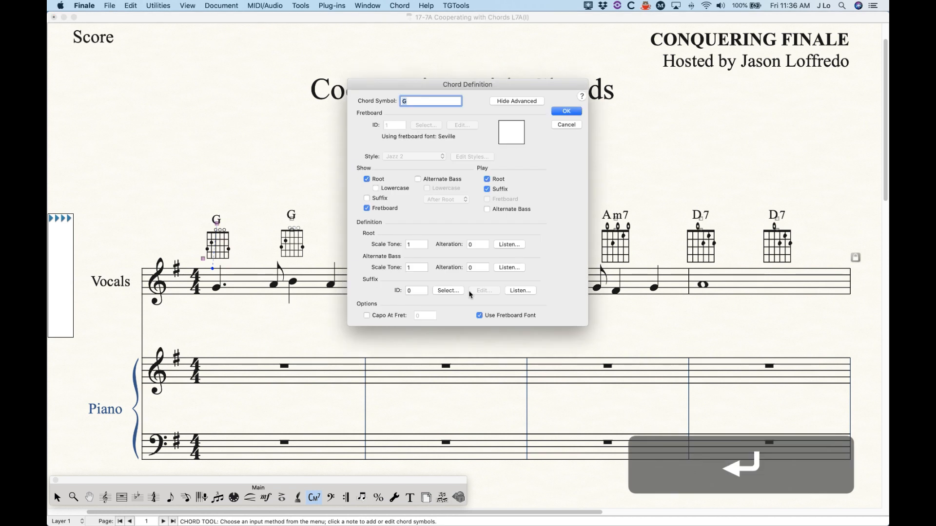
left_click(480, 316)
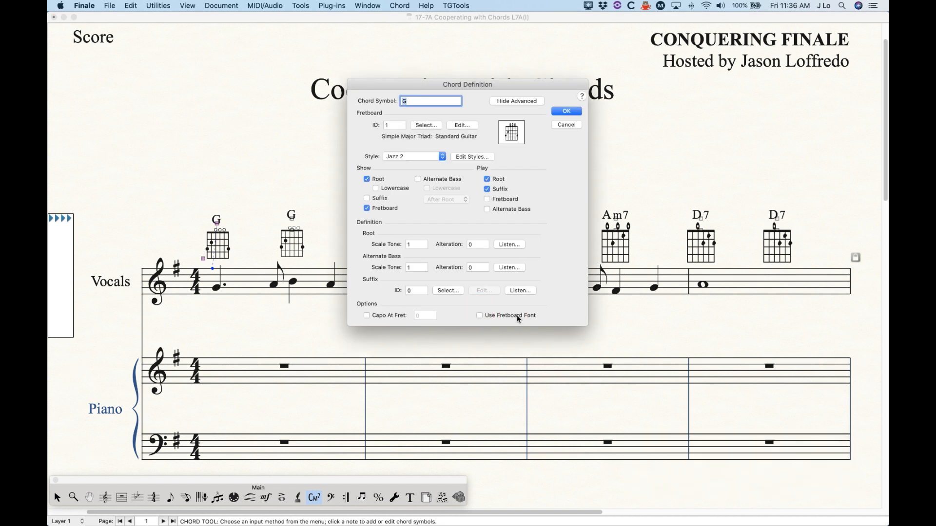
left_click(567, 125)
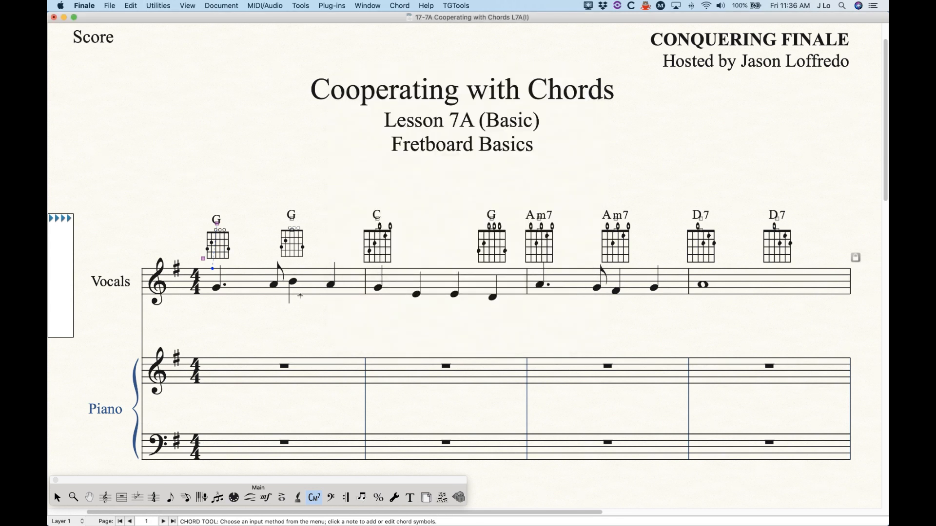
Step: Try applying the fretboard font to all chords on the Vocals staff at once, and undo the change
left_click(59, 497)
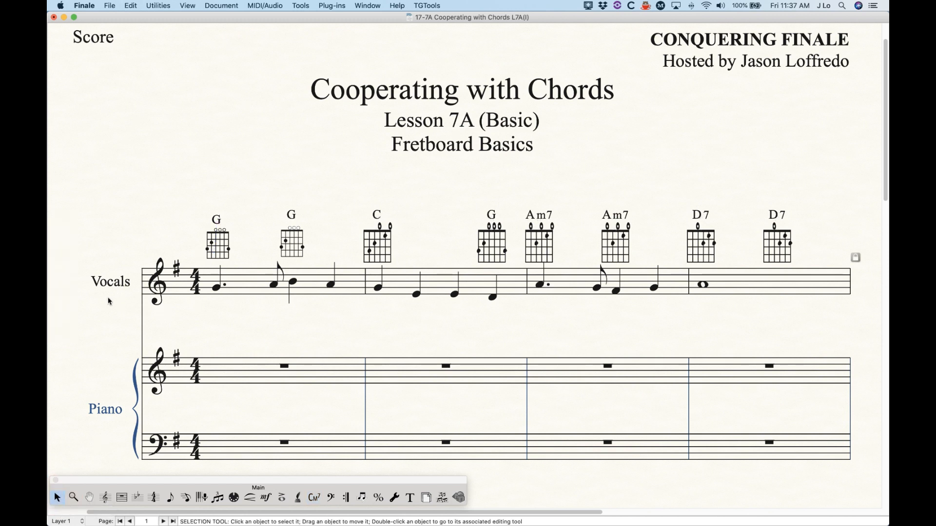
left_click(90, 295)
left_click(158, 5)
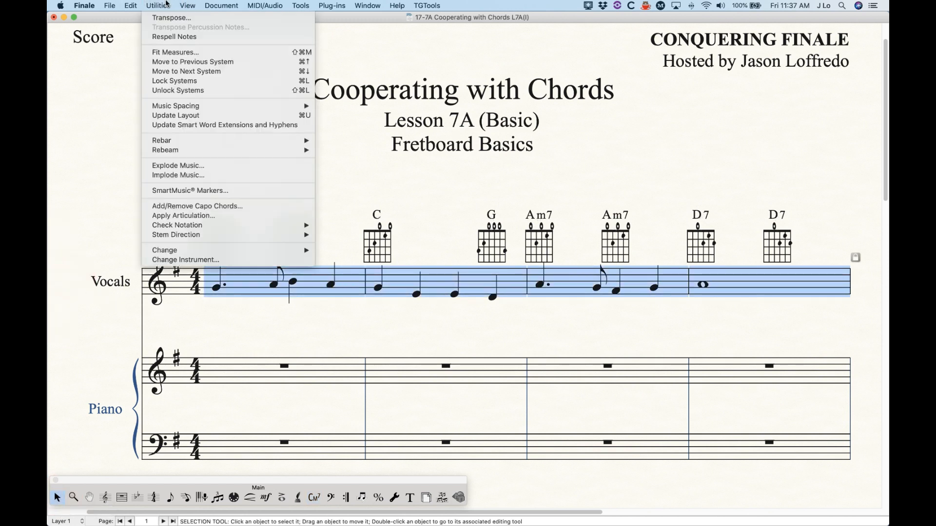
mouse_move(201, 253)
left_click(340, 260)
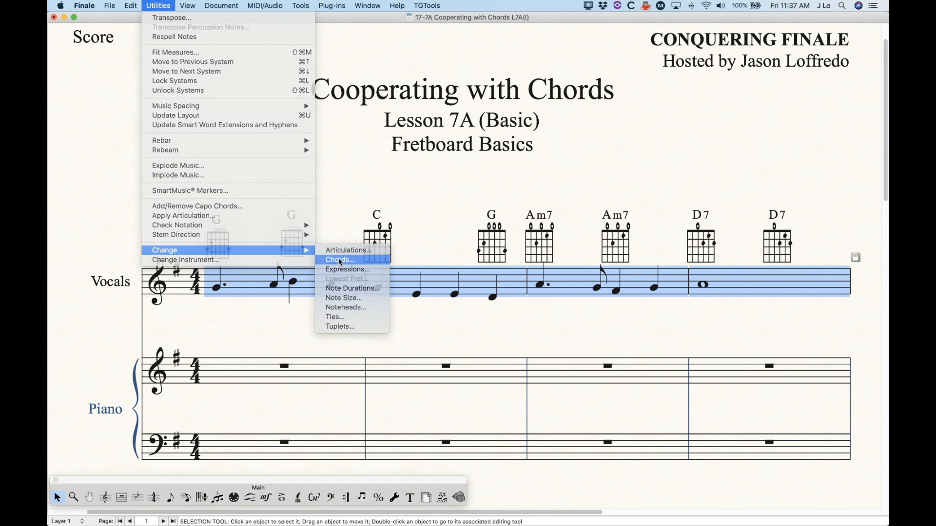
left_click(398, 272)
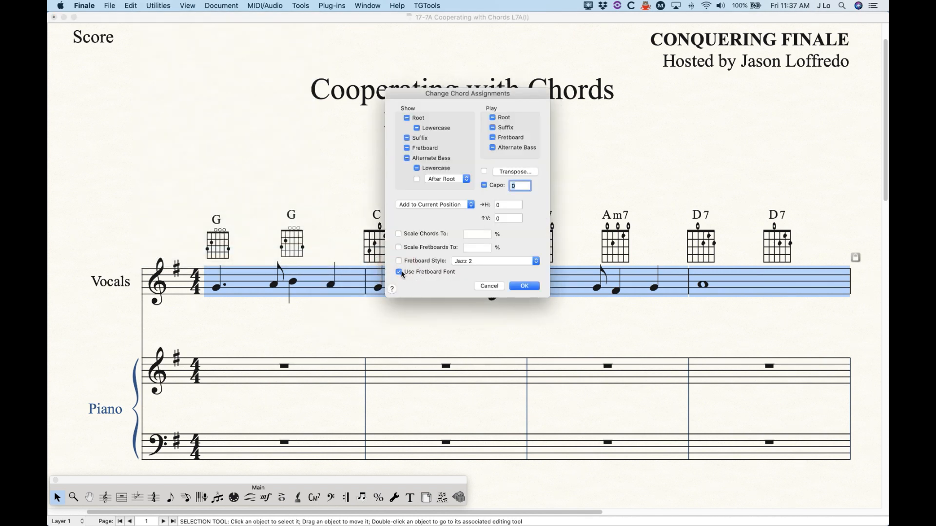
left_click(531, 289)
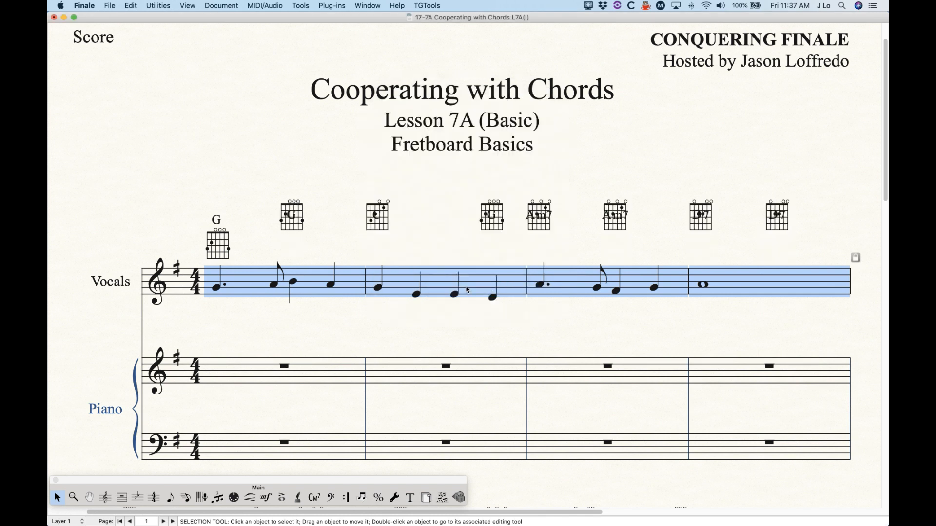
key("super")
key("super+z")
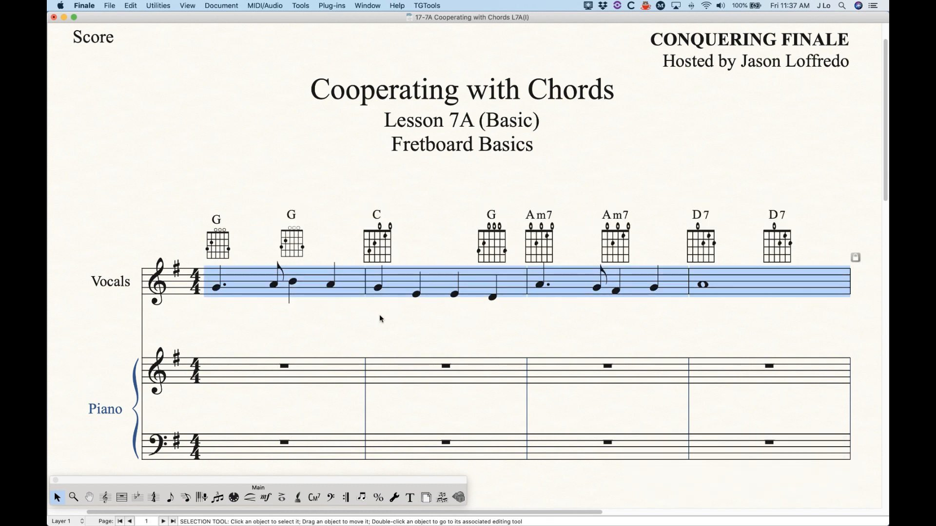
Step: Zoom out to view the fretboards across all systems of the first page
key("super+minus")
key("super+minus")
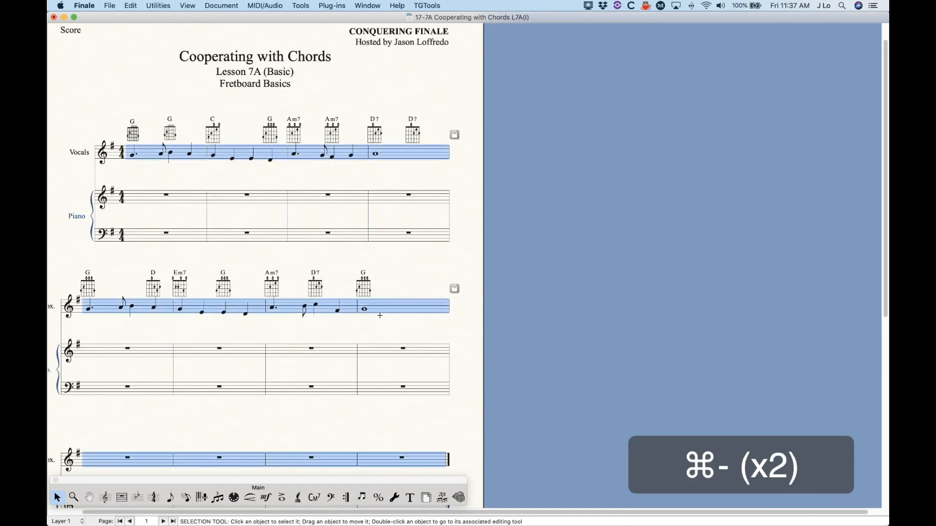
key("super+minus")
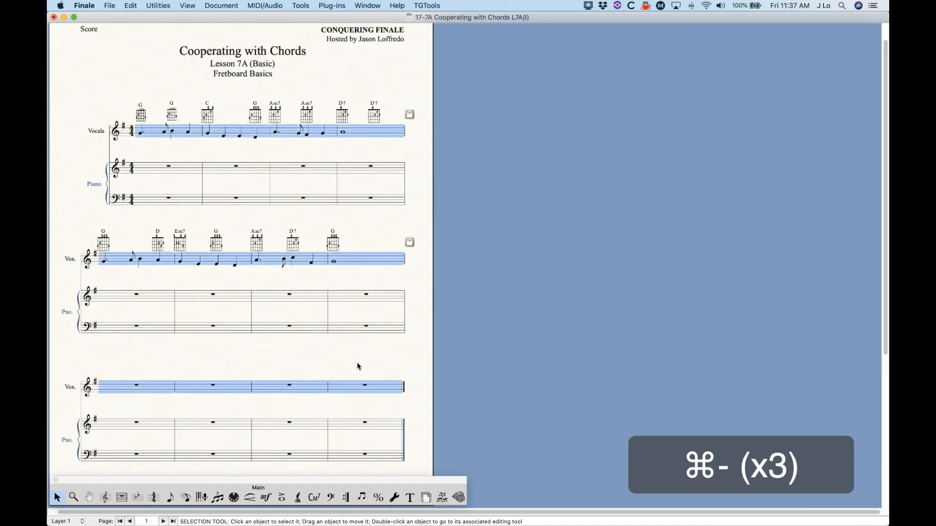